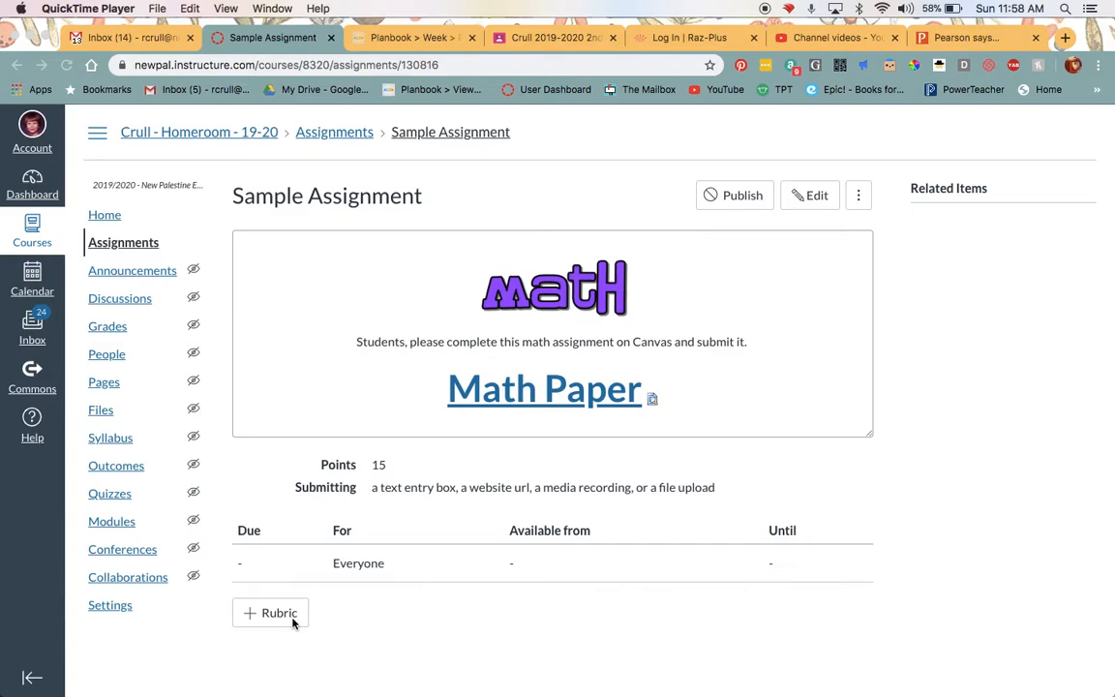
Step: Preview the Math Paper document in the assignment, read through its questions, and minimize the file preview
{"action": "left_click", "coordinate": [652, 403]}
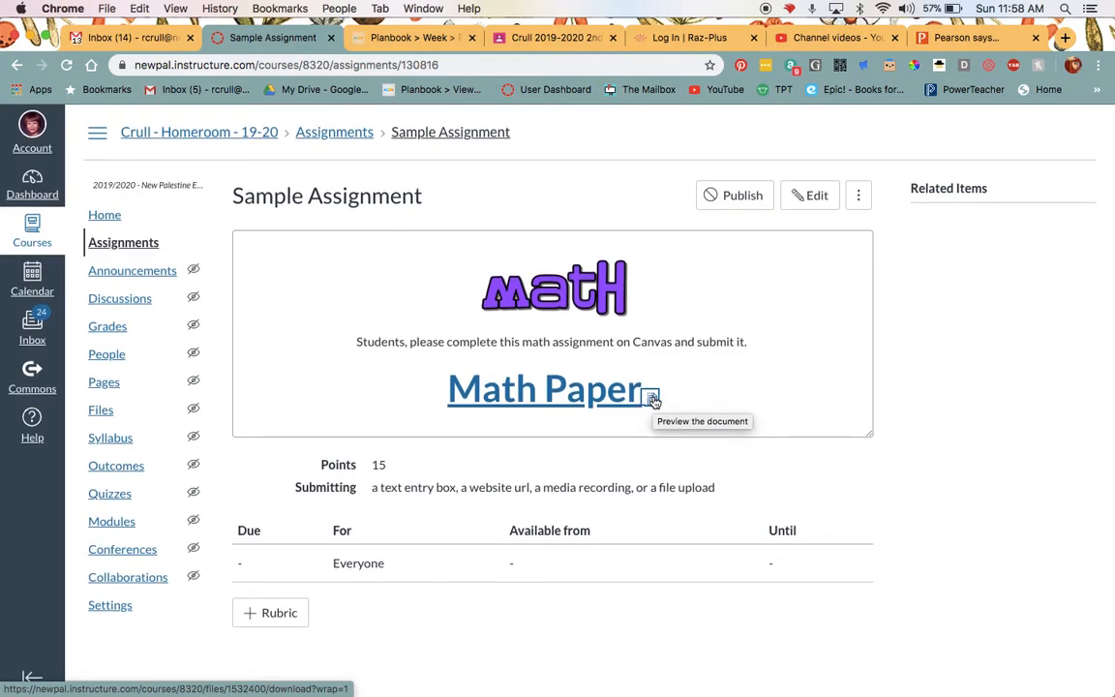
{"action": "left_click", "coordinate": [653, 399]}
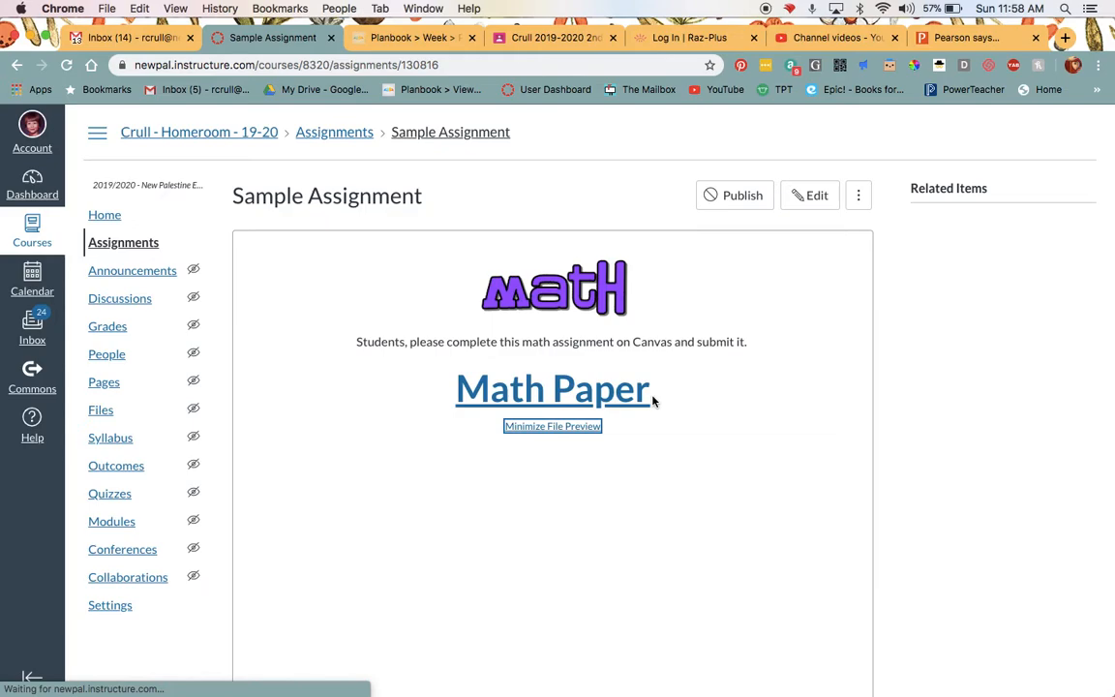
{"action": "scroll", "coordinate": [653, 399], "scroll_direction": "down", "scroll_amount": 4}
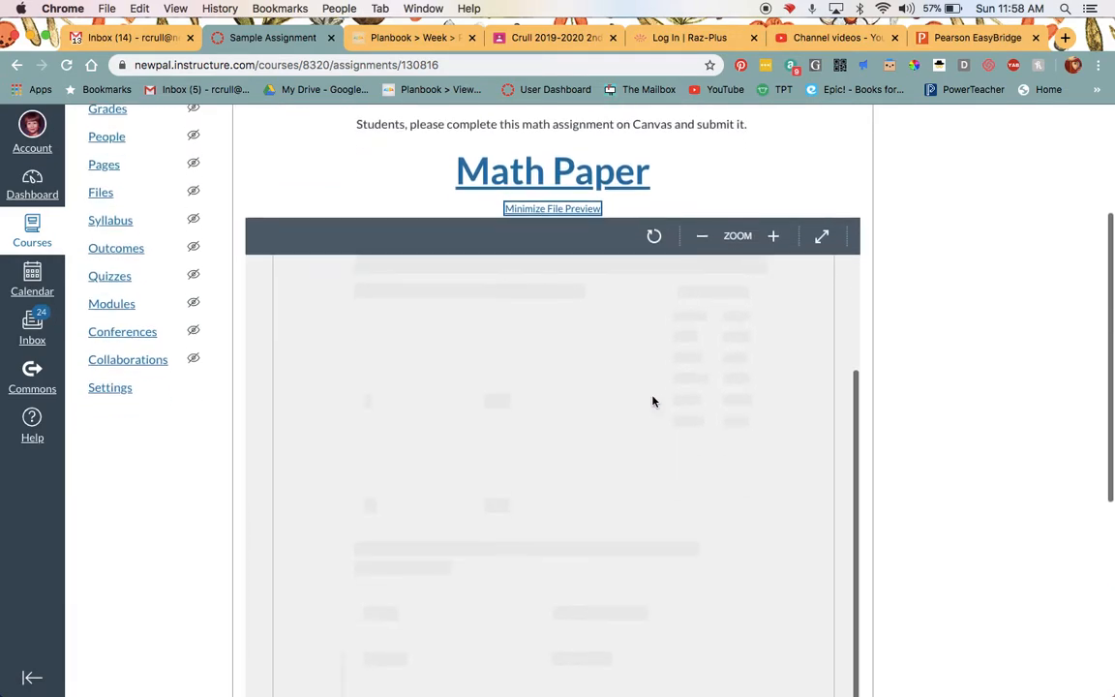
{"action": "scroll", "coordinate": [638, 156], "scroll_direction": "down", "scroll_amount": 4}
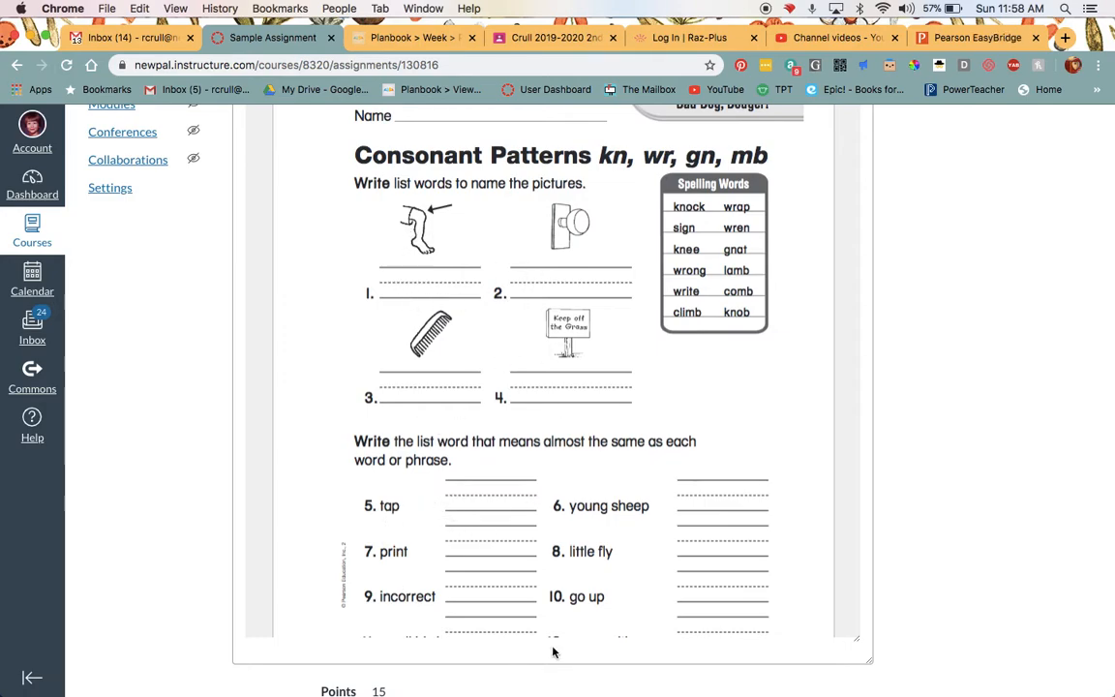
{"action": "scroll", "coordinate": [693, 630], "scroll_direction": "down", "scroll_amount": 3}
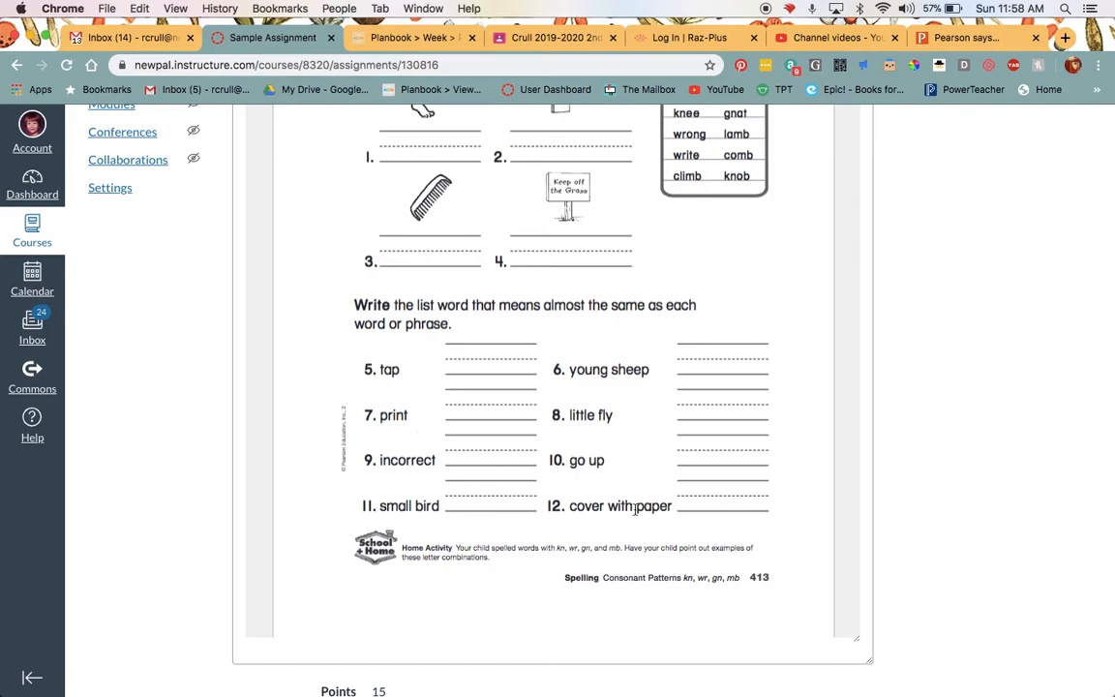
{"action": "scroll", "coordinate": [635, 509], "scroll_direction": "up", "scroll_amount": 10}
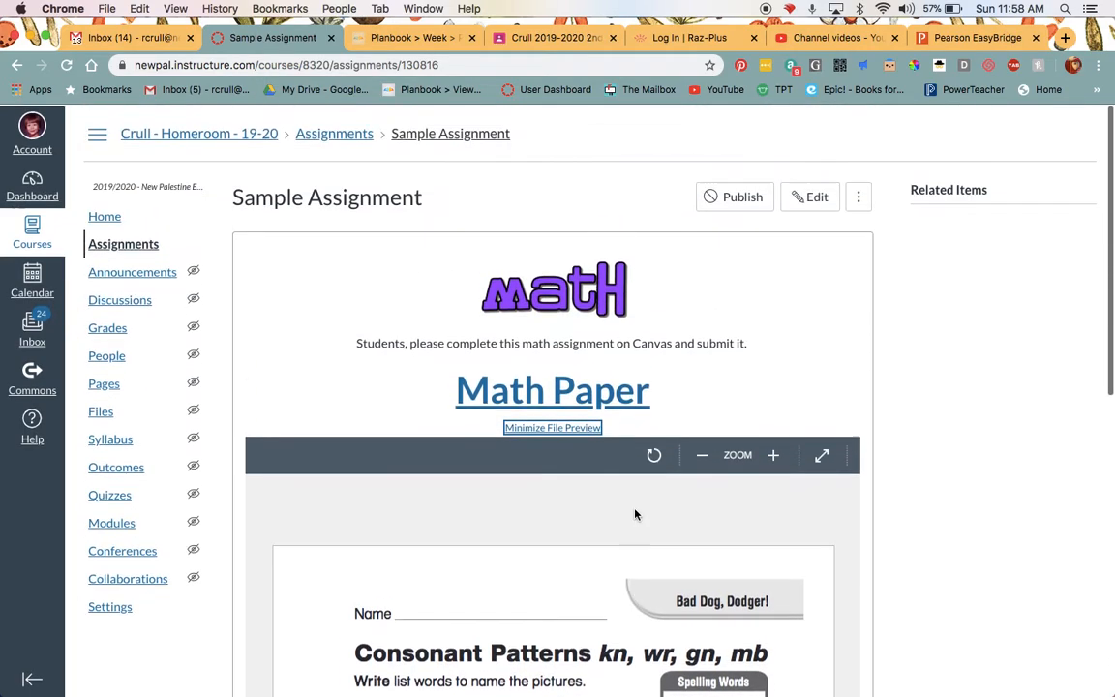
{"action": "scroll", "coordinate": [571, 456], "scroll_direction": "down", "scroll_amount": 1}
{"action": "left_click", "coordinate": [548, 407]}
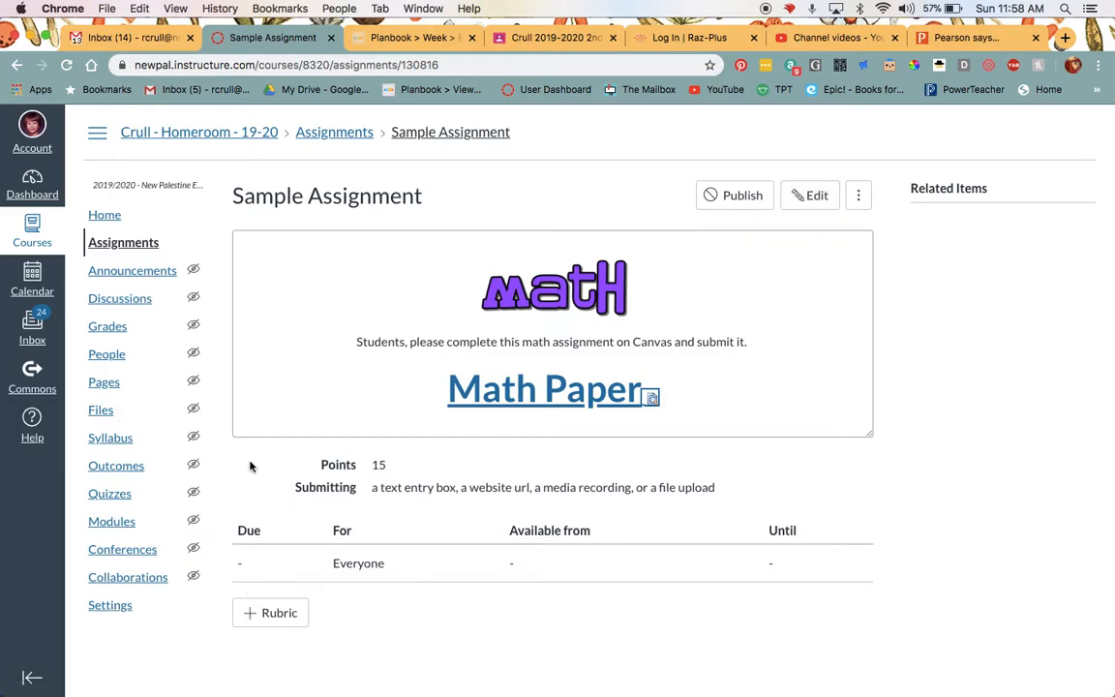
Step: Add a rubric to the Sample Assignment and title it "Math Papaer"
{"action": "left_click", "coordinate": [266, 618]}
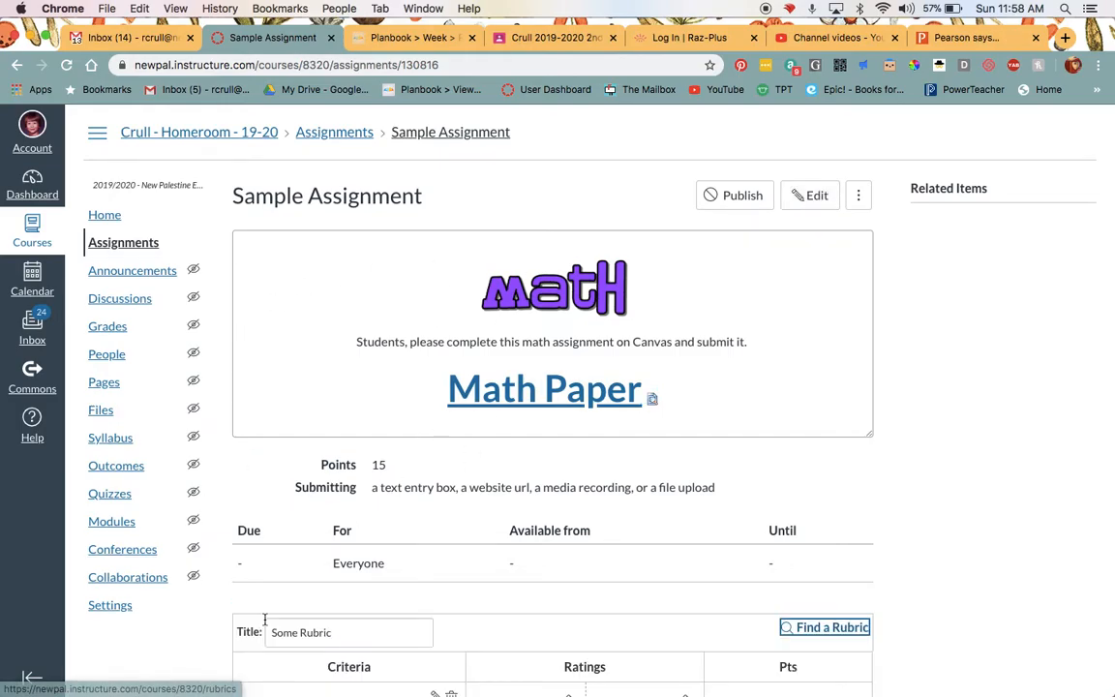
{"action": "scroll", "coordinate": [416, 570], "scroll_direction": "down", "scroll_amount": 2}
{"action": "scroll", "coordinate": [416, 570], "scroll_direction": "down", "scroll_amount": 3}
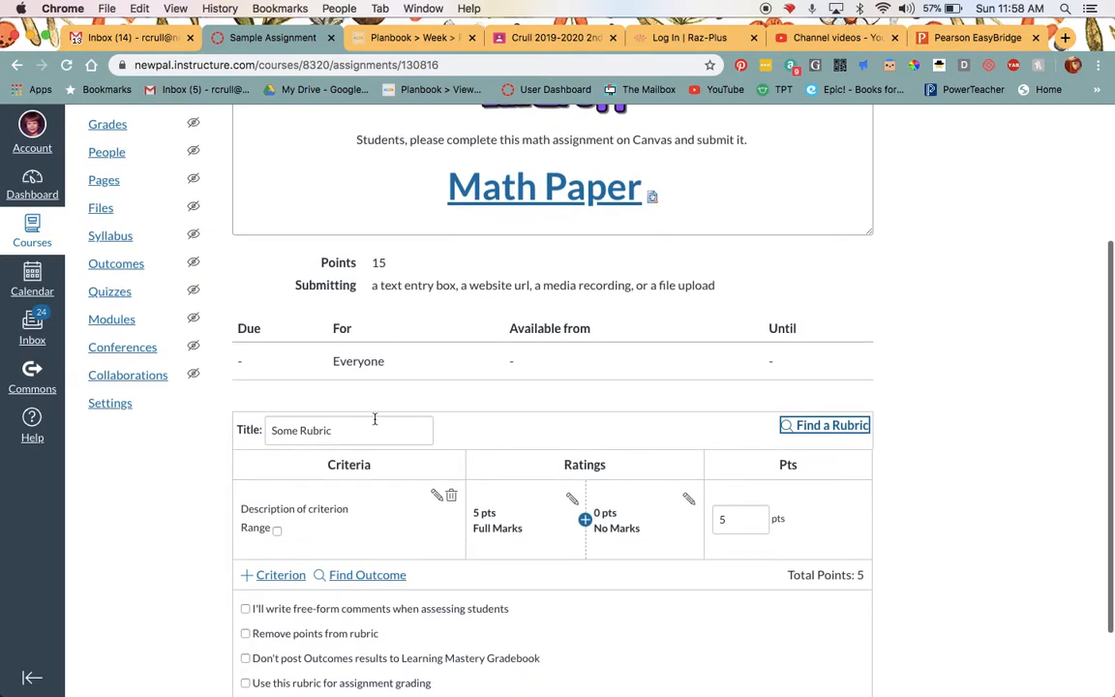
{"action": "triple_click", "coordinate": [369, 433]}
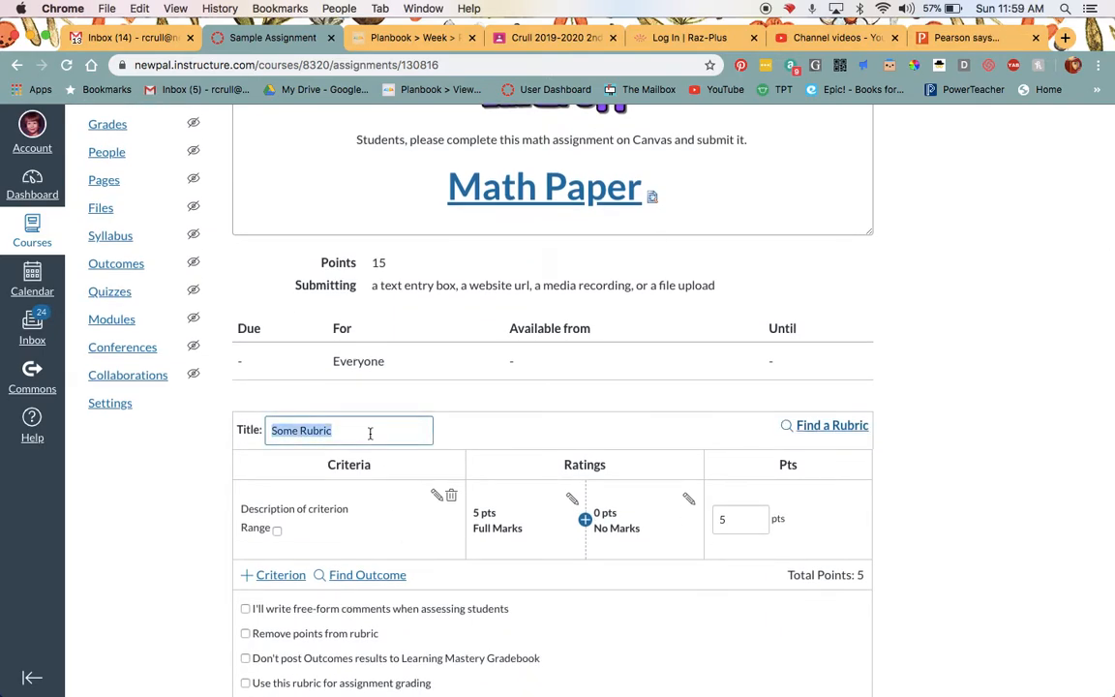
{"action": "type", "text": "Math Papaer"}
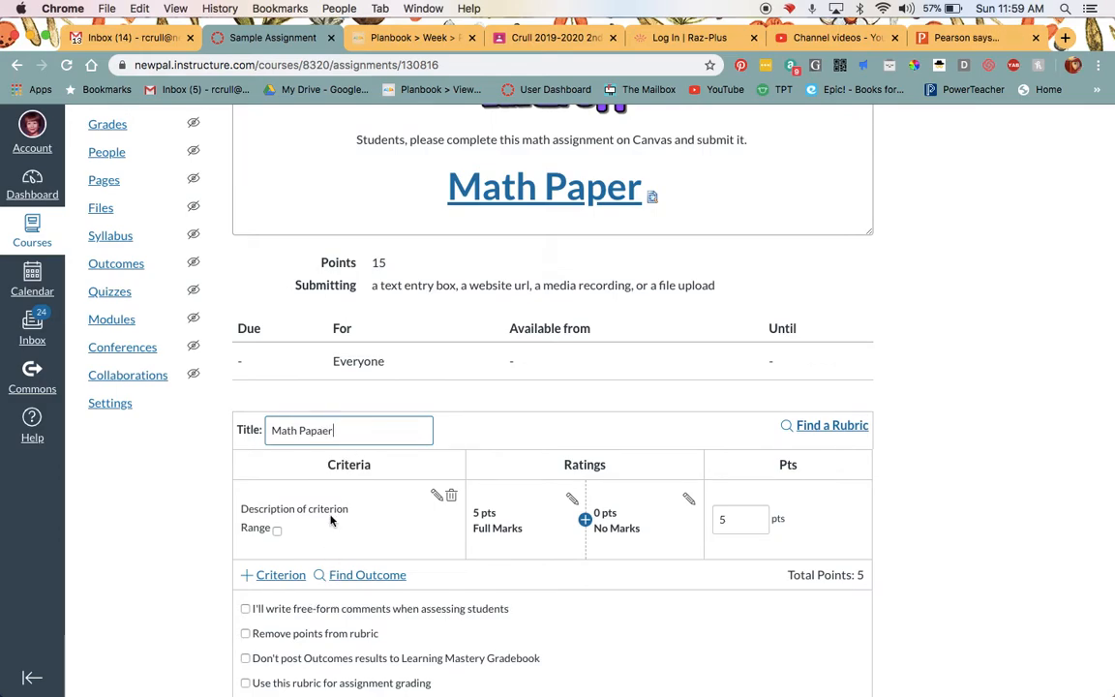
Step: Change the first criterion's description to "Questions 1 - 4" and set its maximum to 4 points
{"action": "left_click", "coordinate": [437, 494]}
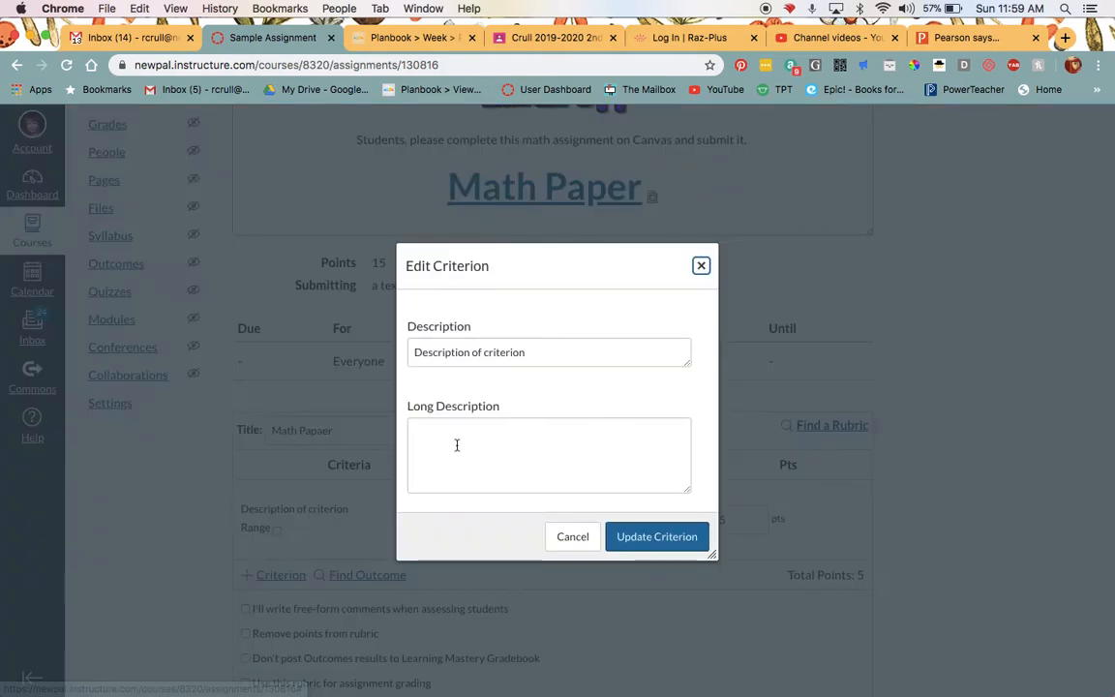
{"action": "left_click", "coordinate": [488, 350]}
{"action": "key", "text": "super+a"}
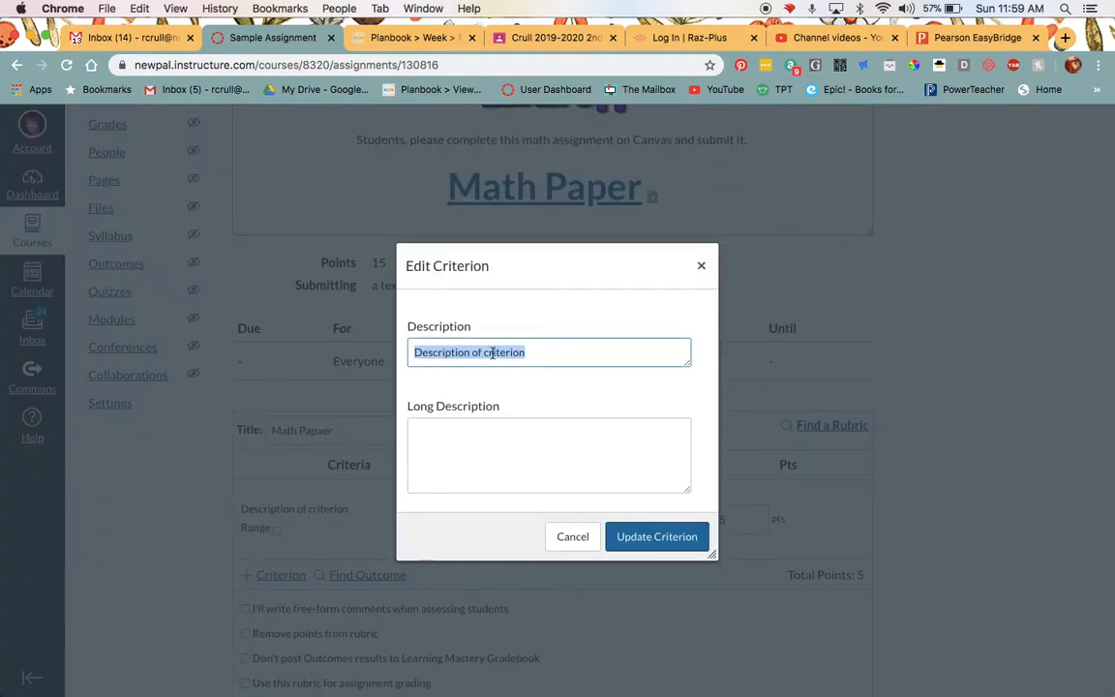
{"action": "type", "text": "Questions"}
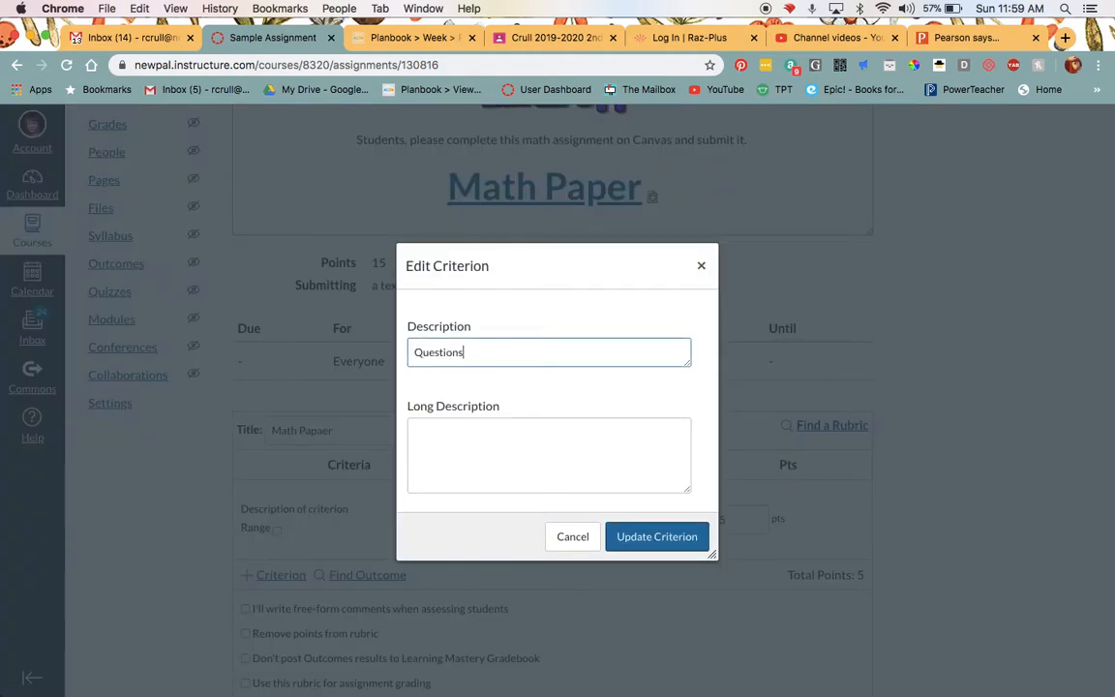
{"action": "type", "text": " 1 - 4"}
{"action": "left_click", "coordinate": [650, 538]}
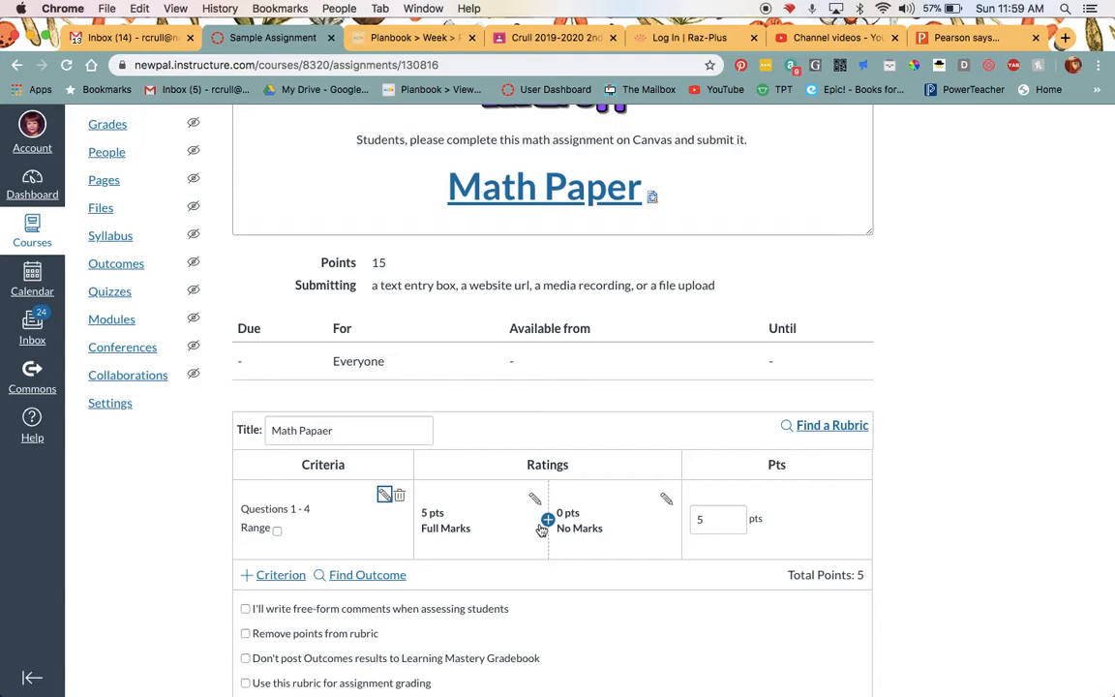
{"action": "double_click", "coordinate": [708, 520]}
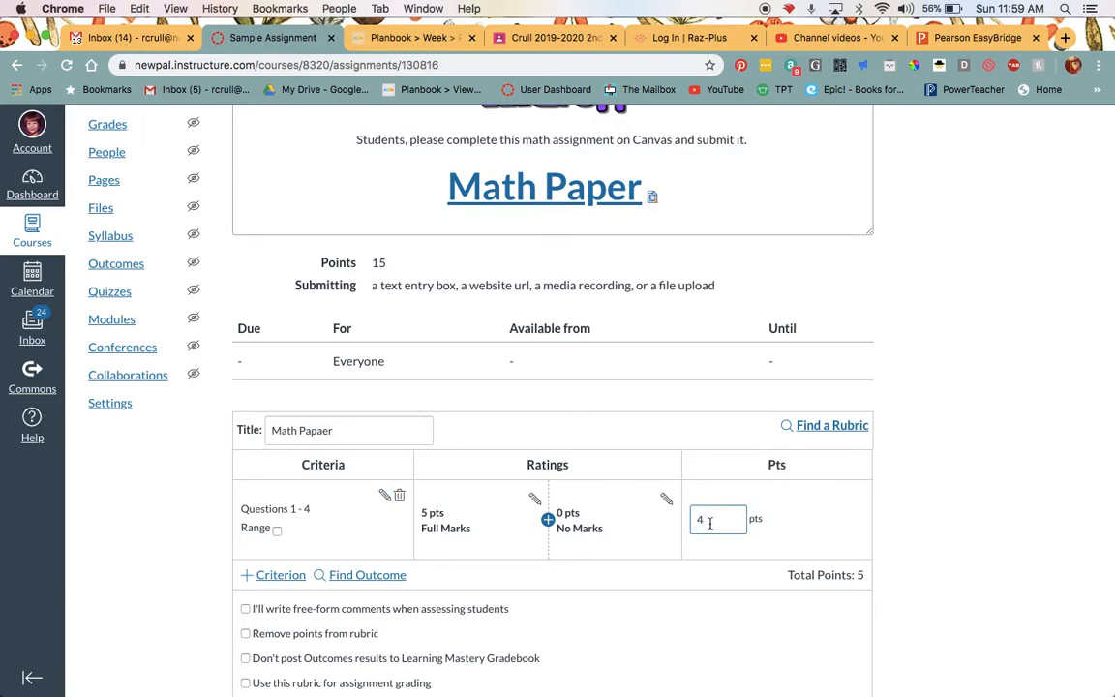
{"action": "left_click", "coordinate": [665, 531]}
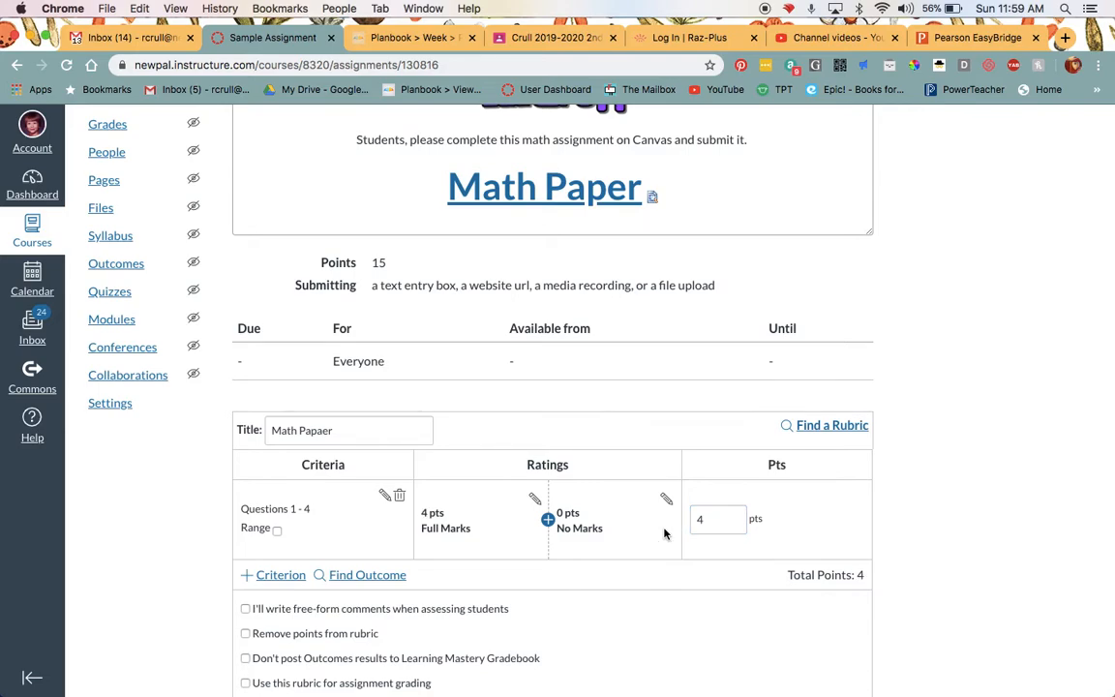
Step: Add 2-, 1- and 3-point ratings to the Questions 1 - 4 criterion, titling each with its score
{"action": "left_click", "coordinate": [547, 522]}
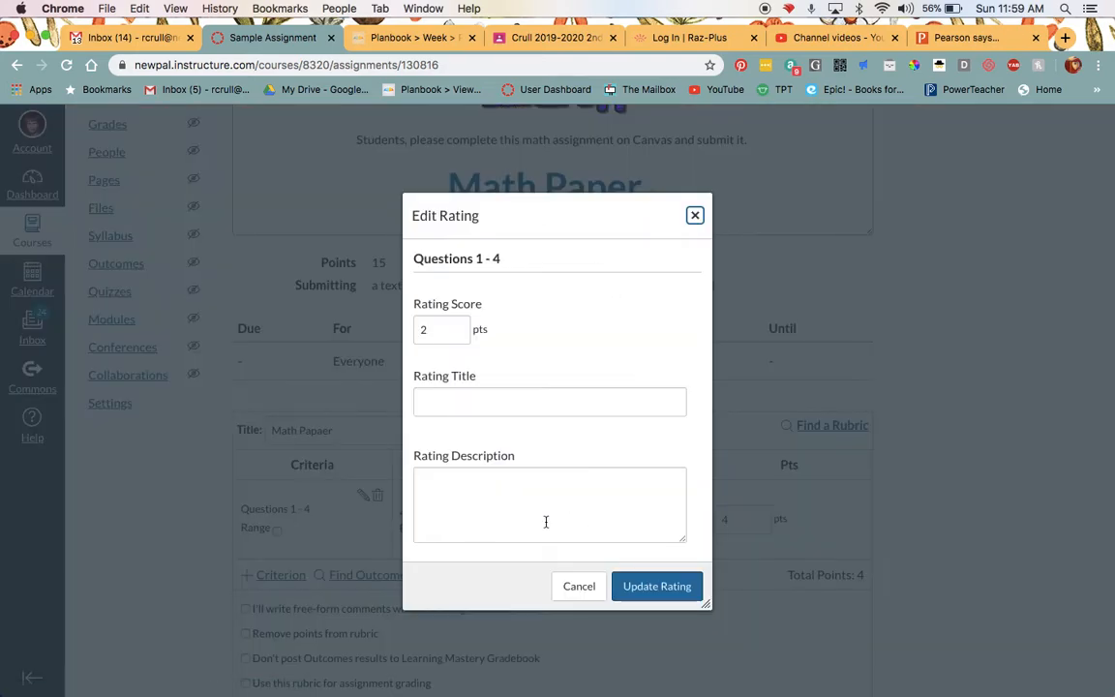
{"action": "left_click", "coordinate": [450, 400]}
{"action": "type", "text": "2"}
{"action": "left_click", "coordinate": [647, 583]}
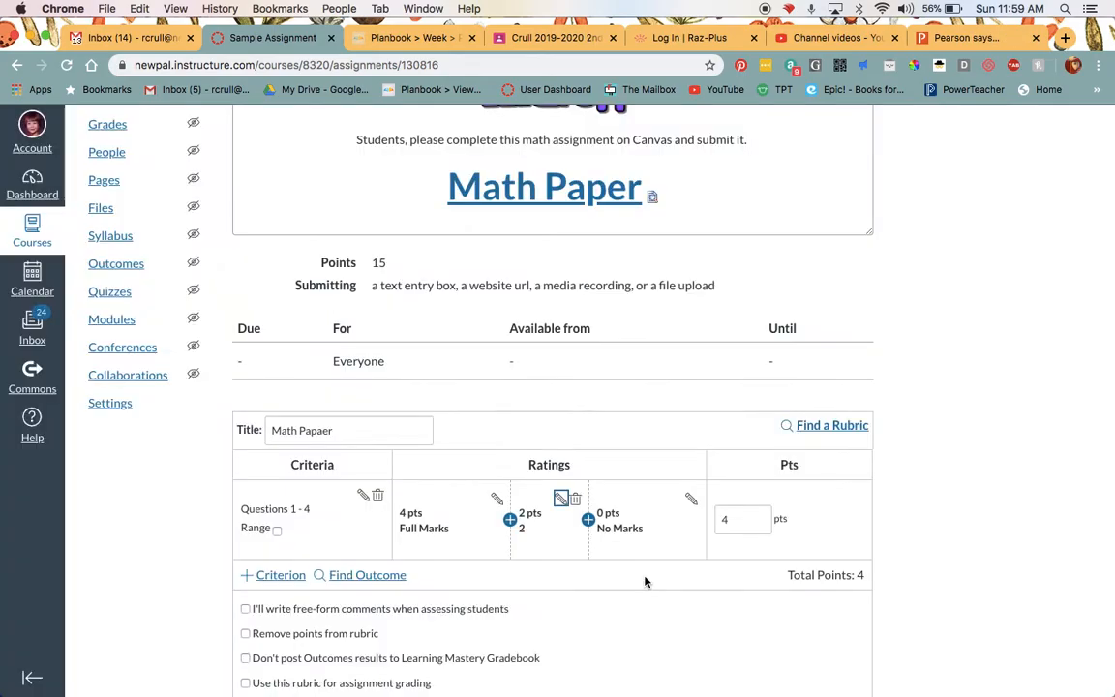
{"action": "left_click", "coordinate": [588, 519]}
{"action": "left_click", "coordinate": [473, 428]}
{"action": "type", "text": "1"}
{"action": "left_click", "coordinate": [639, 611]}
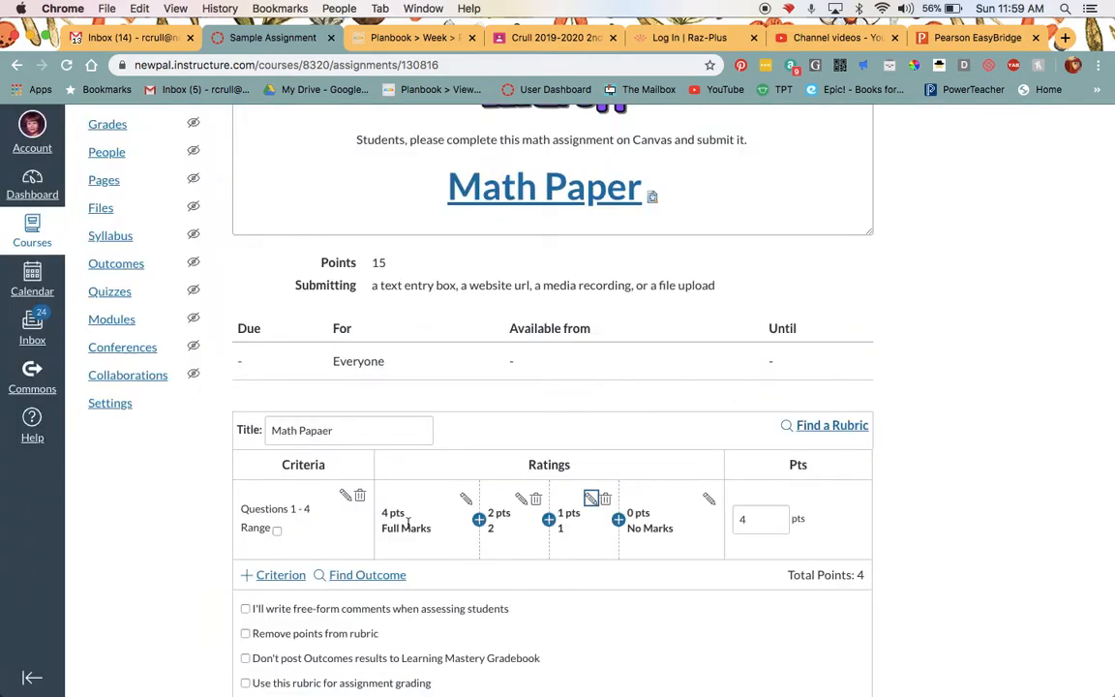
{"action": "left_click", "coordinate": [478, 519]}
{"action": "left_click", "coordinate": [446, 423]}
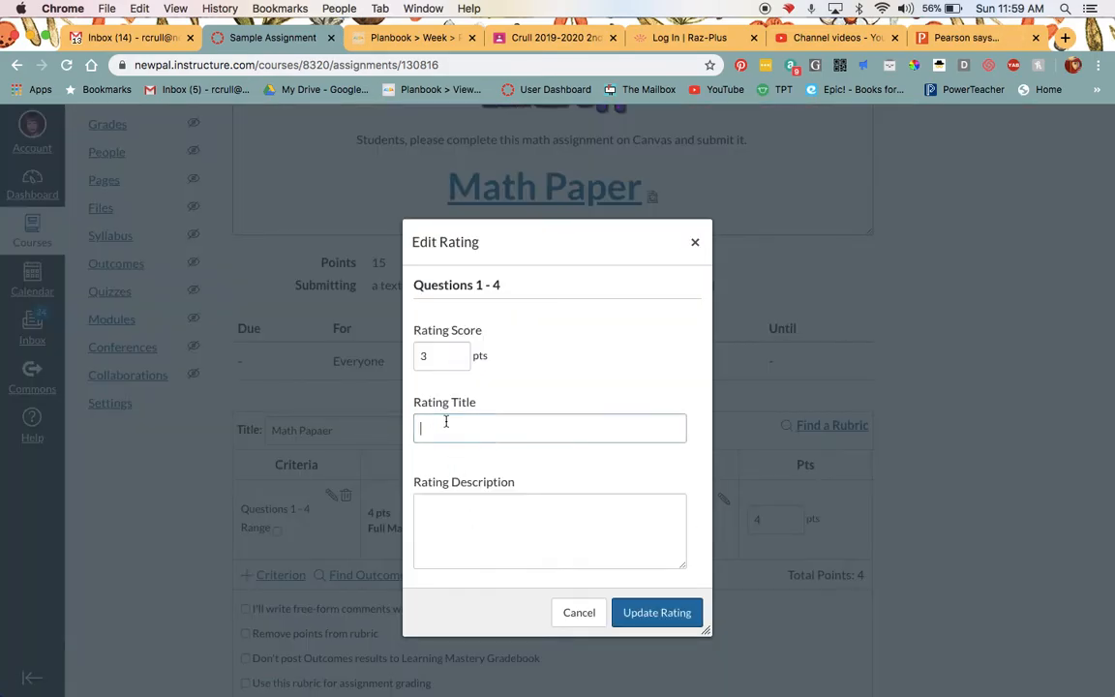
{"action": "left_click", "coordinate": [641, 610]}
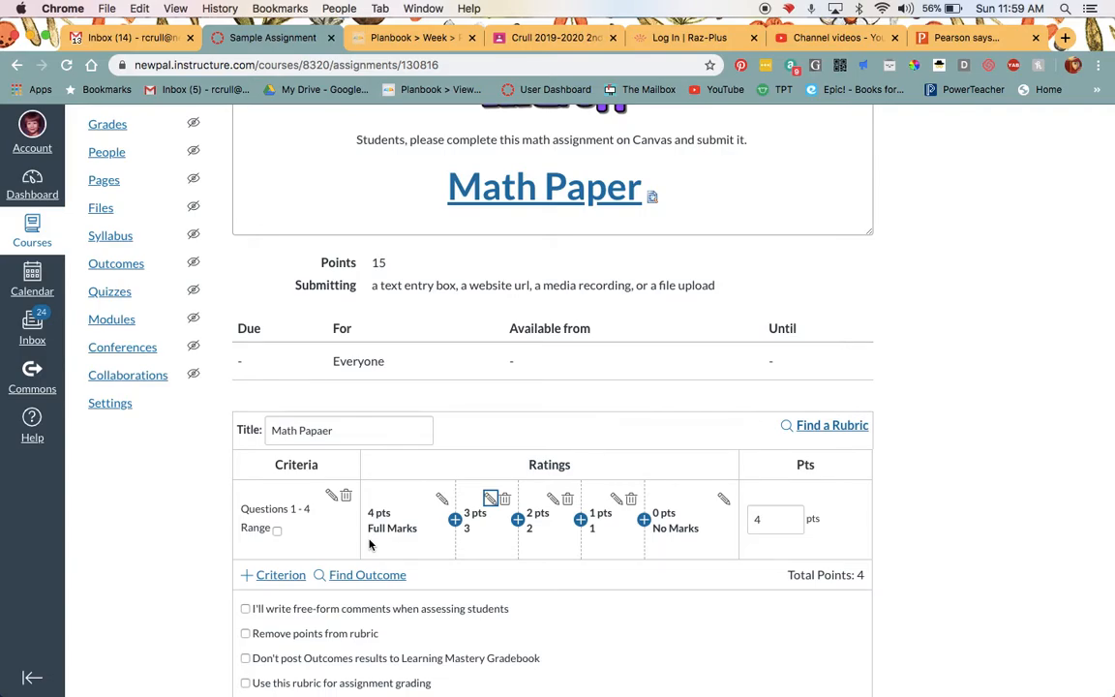
Step: Duplicate the Questions 1 - 4 criterion and describe the copy as "Questions 5 - 12"
{"action": "left_click", "coordinate": [275, 574]}
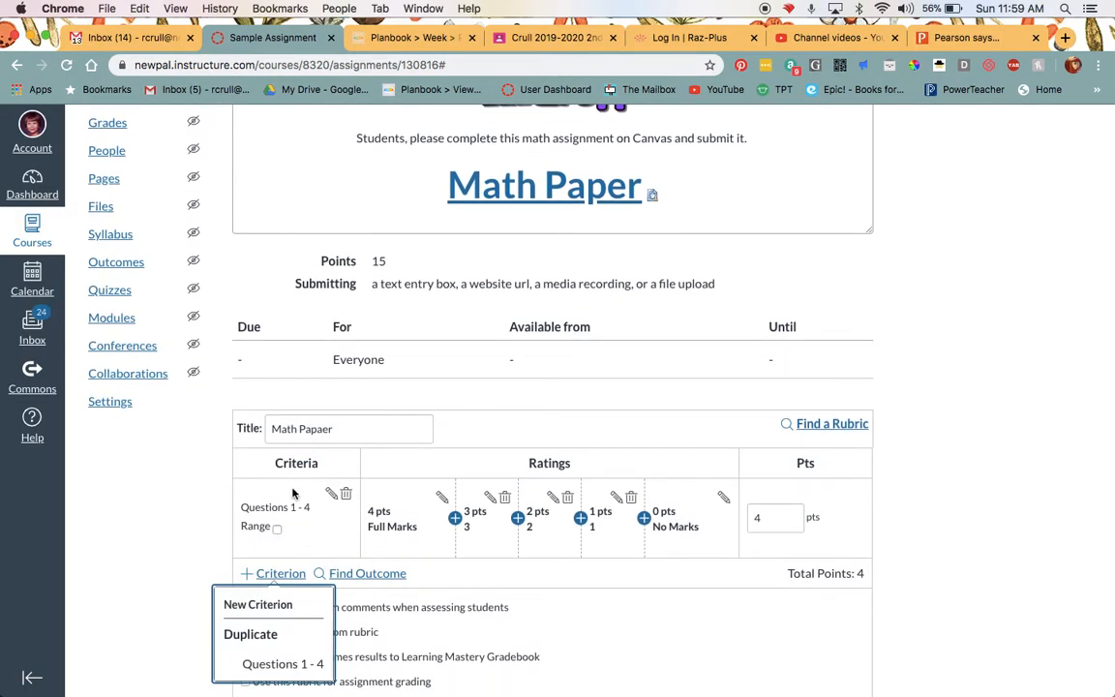
{"action": "left_click", "coordinate": [276, 665]}
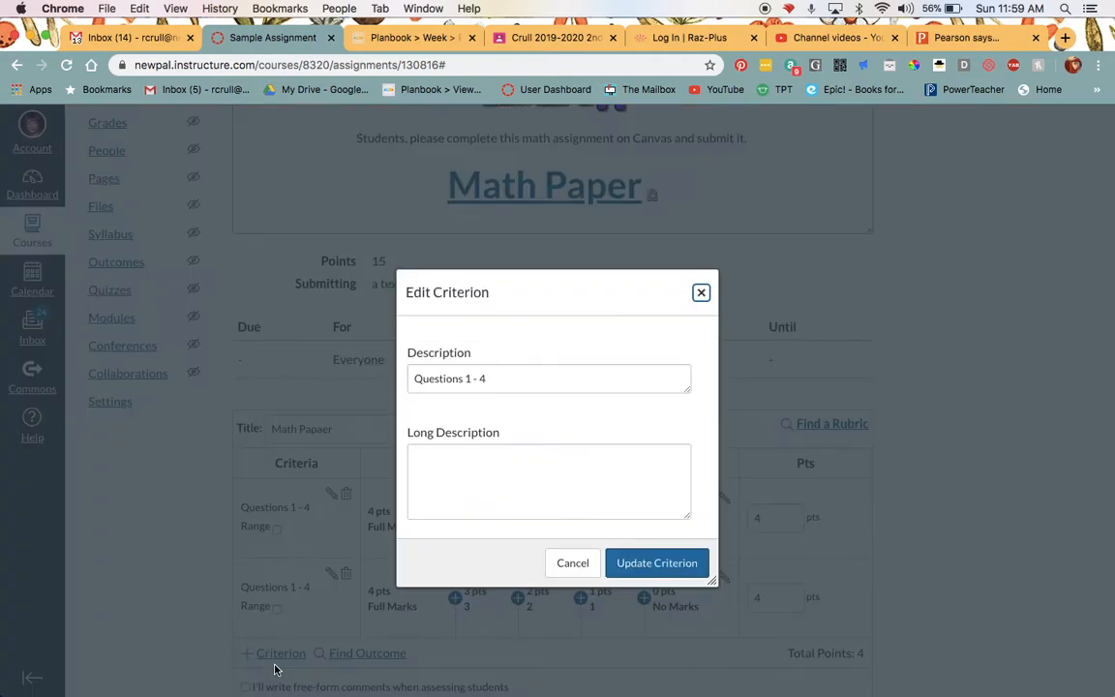
{"action": "left_click_drag", "start_coordinate": [489, 378], "coordinate": [467, 375]}
{"action": "type", "text": "5 - "}
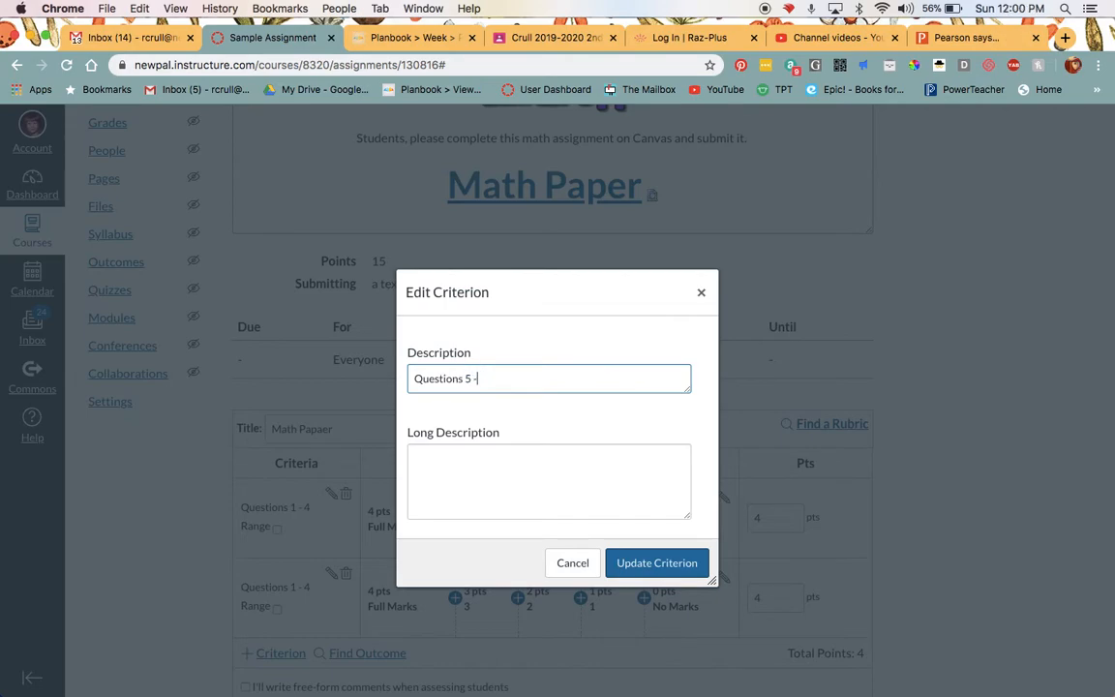
{"action": "type", "text": "12"}
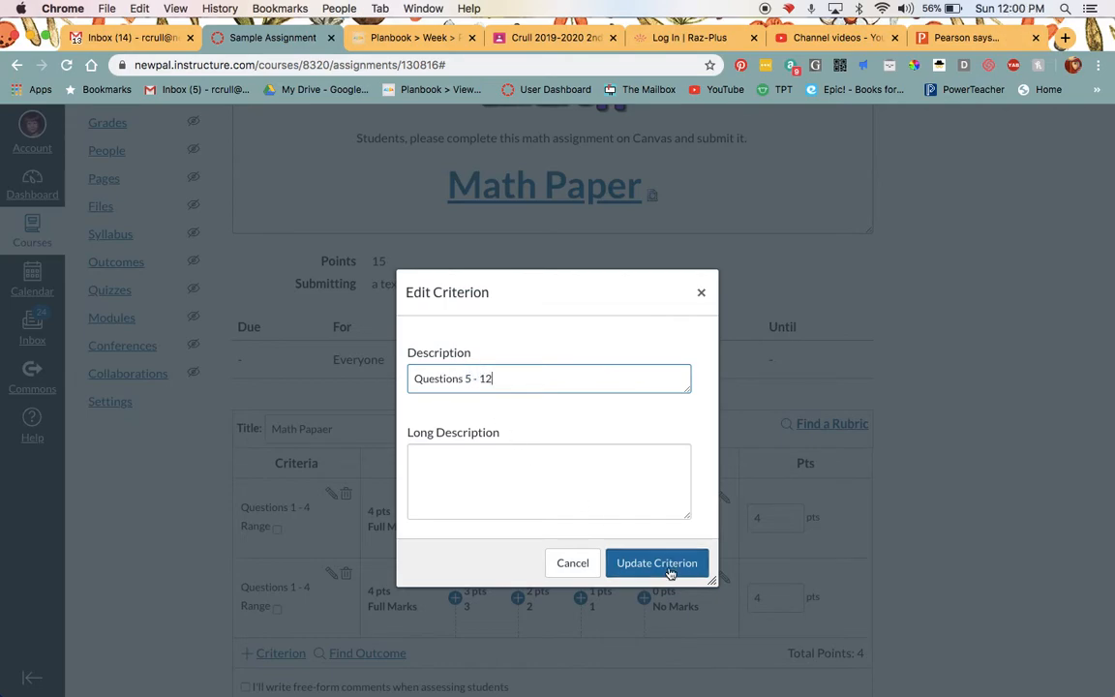
{"action": "left_click", "coordinate": [667, 563]}
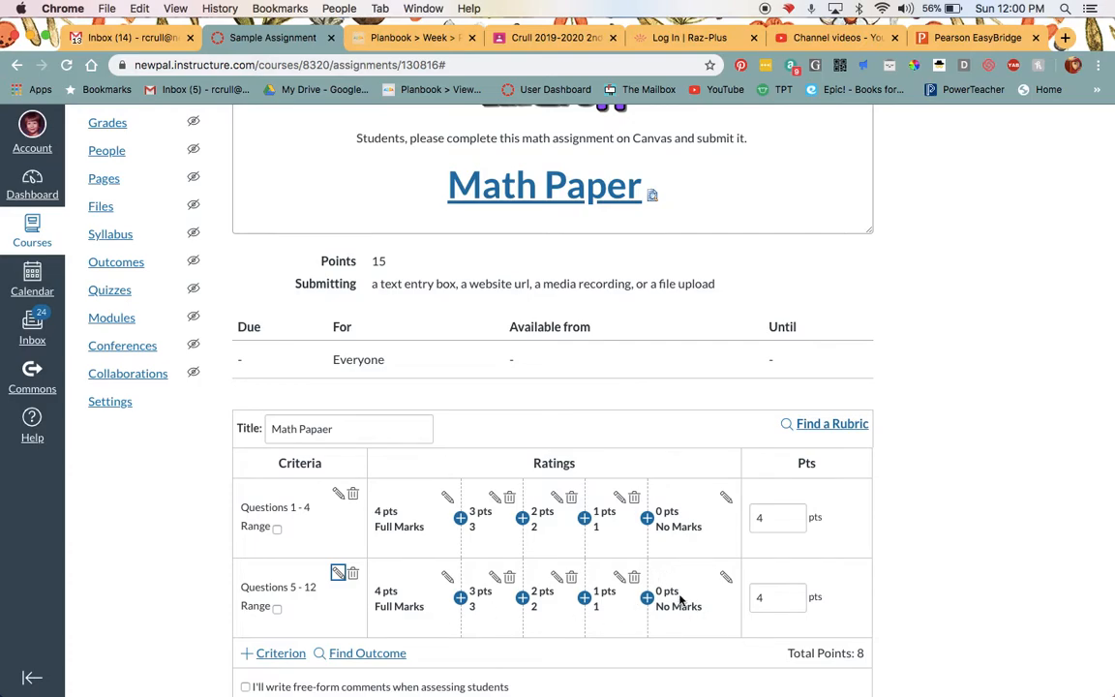
Step: Set the Questions 5 - 12 criterion's maximum to 8 points
{"action": "left_click", "coordinate": [765, 600]}
{"action": "double_click", "coordinate": [765, 599]}
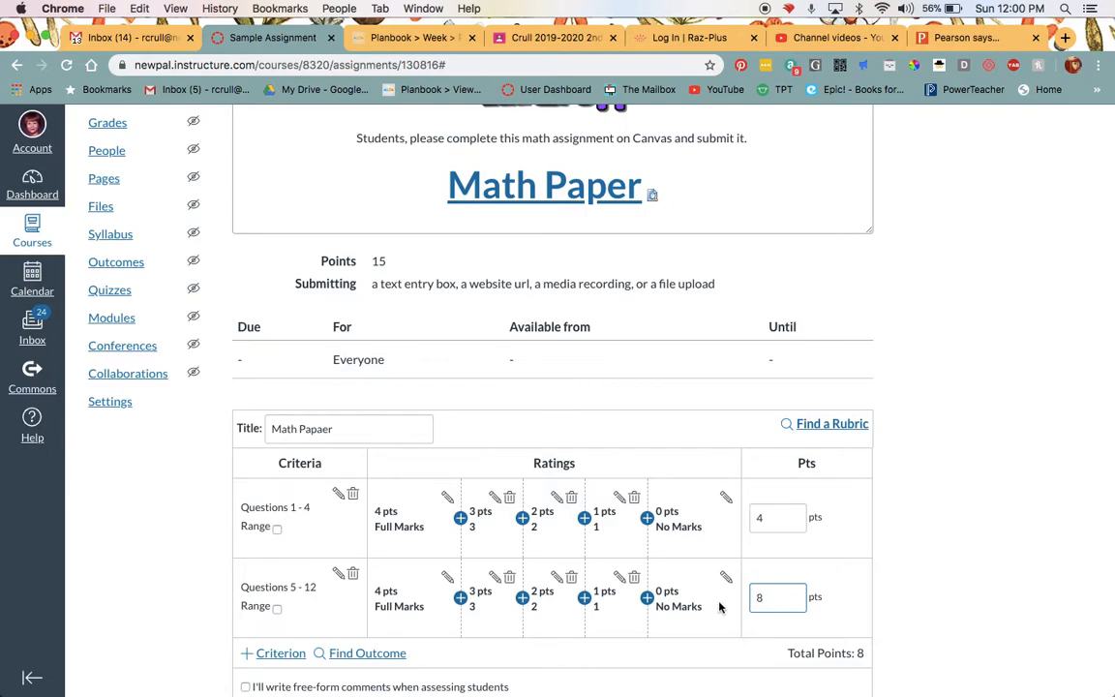
{"action": "left_click", "coordinate": [707, 630]}
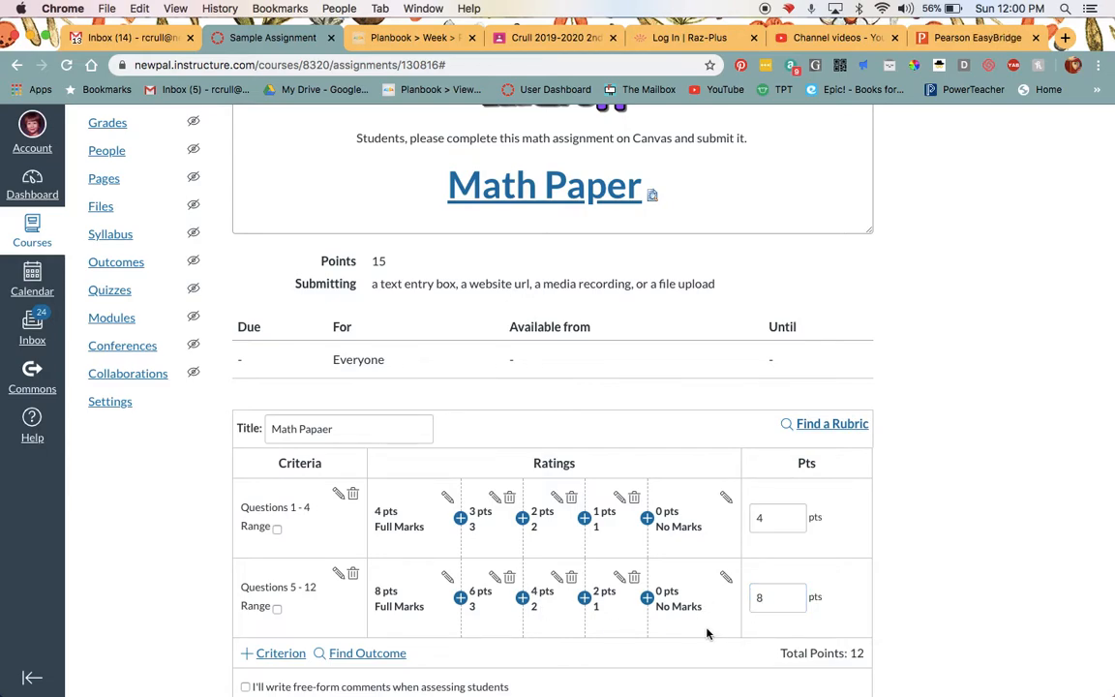
Step: Add a 1-point rating titled "1" and a 3-point rating titled "3" to the Questions 5 - 12 criterion
{"action": "left_click", "coordinate": [646, 598]}
{"action": "left_click", "coordinate": [475, 427]}
{"action": "type", "text": "1"}
{"action": "left_click", "coordinate": [645, 615]}
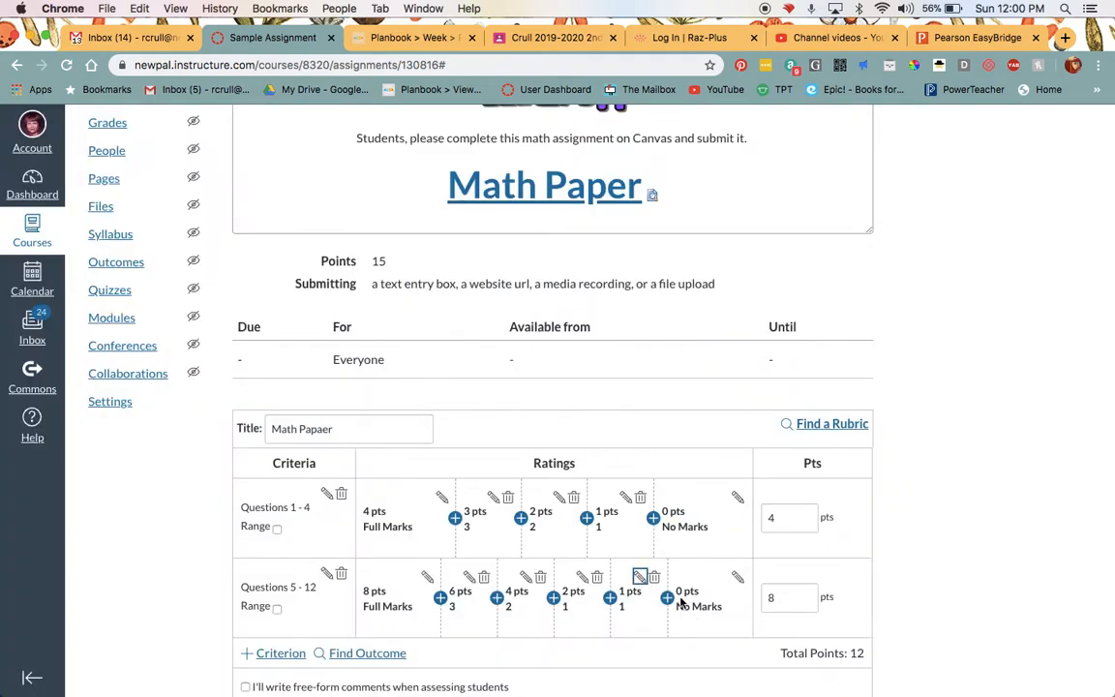
{"action": "left_click", "coordinate": [553, 598]}
{"action": "left_click", "coordinate": [483, 427]}
{"action": "type", "text": "3"}
{"action": "left_click", "coordinate": [640, 615]}
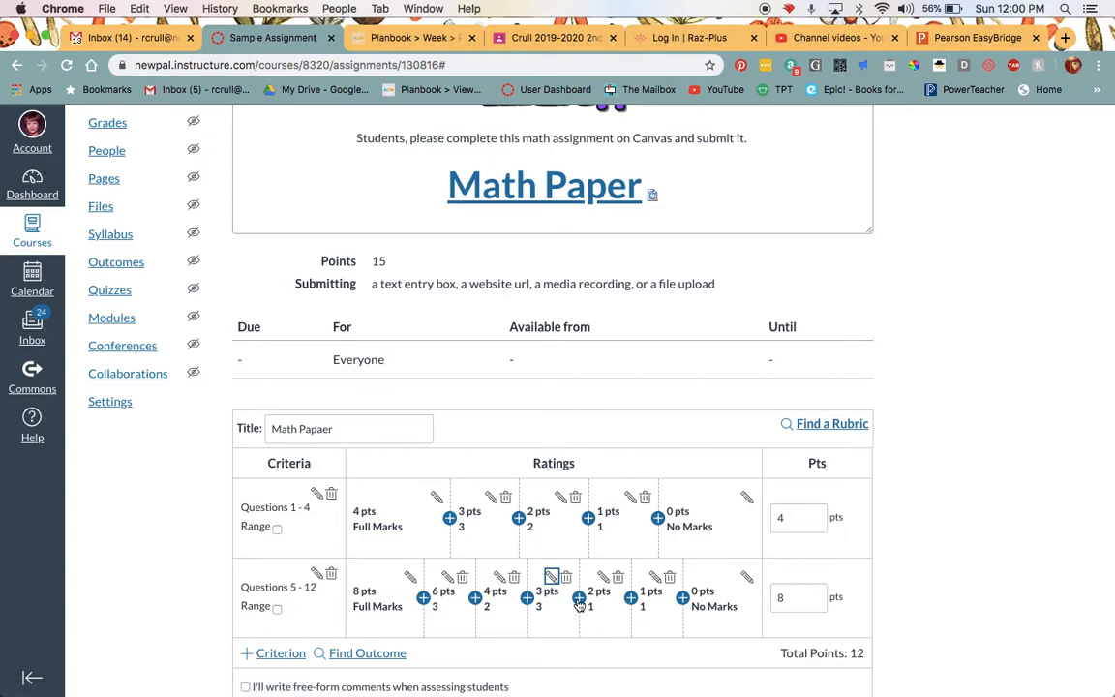
Step: Add a 5-point rating titled "5" and a 7-point rating titled "7" to the Questions 5 - 12 criterion
{"action": "left_click", "coordinate": [475, 599]}
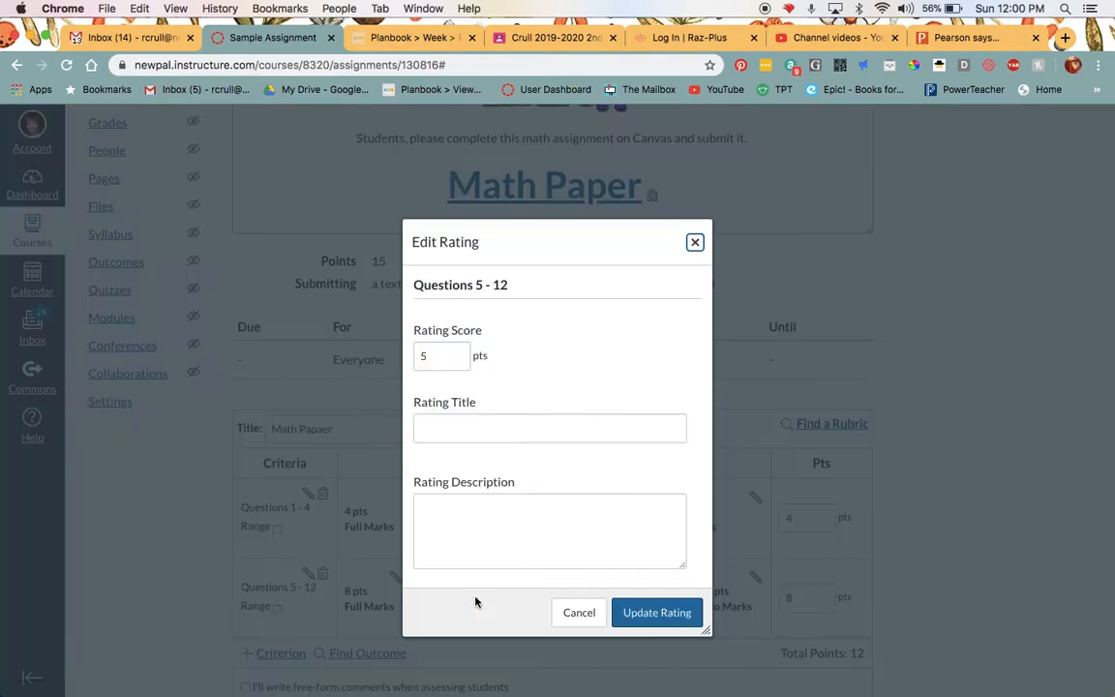
{"action": "left_click", "coordinate": [462, 425]}
{"action": "type", "text": "5"}
{"action": "left_click", "coordinate": [632, 611]}
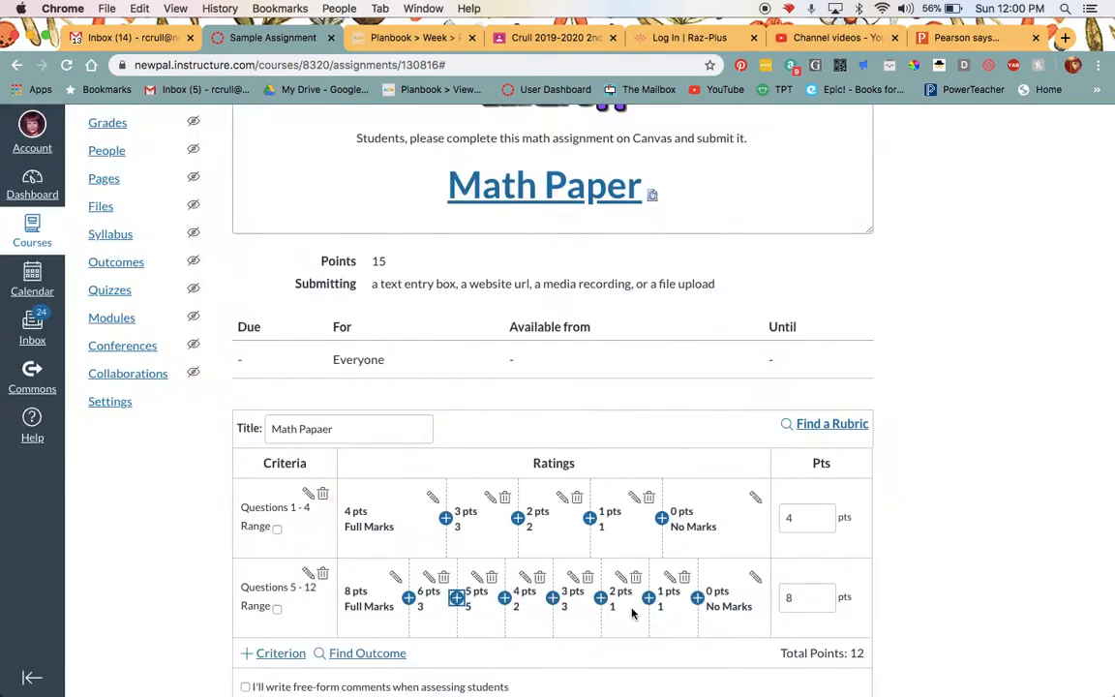
{"action": "left_click", "coordinate": [408, 597]}
{"action": "left_click", "coordinate": [438, 424]}
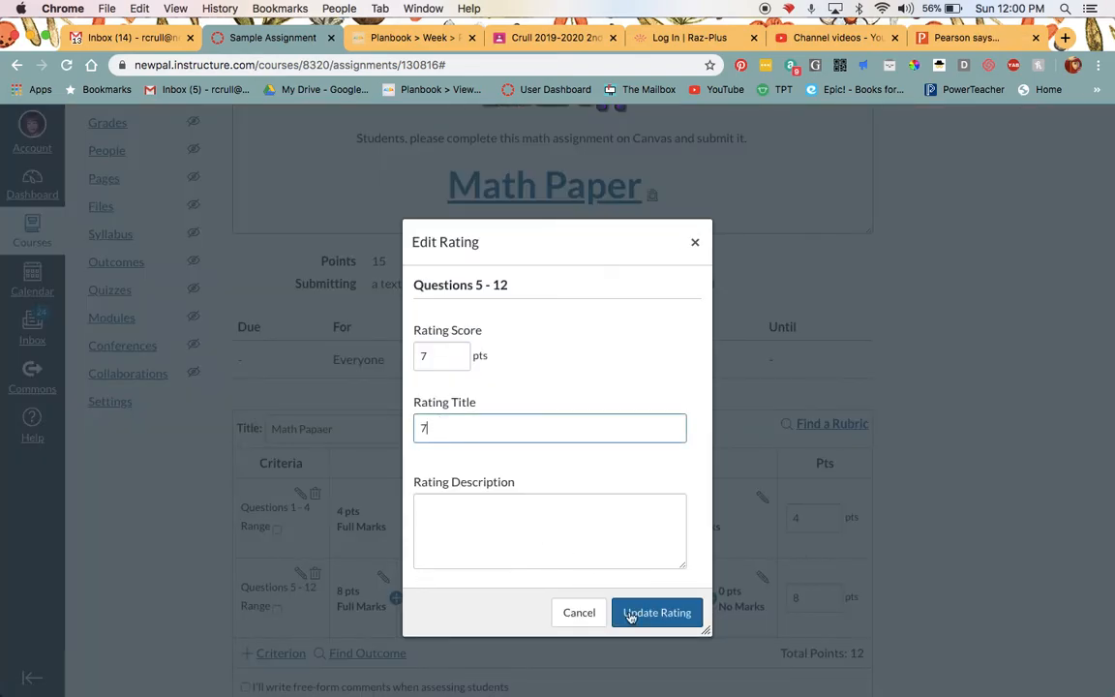
{"action": "left_click", "coordinate": [626, 610]}
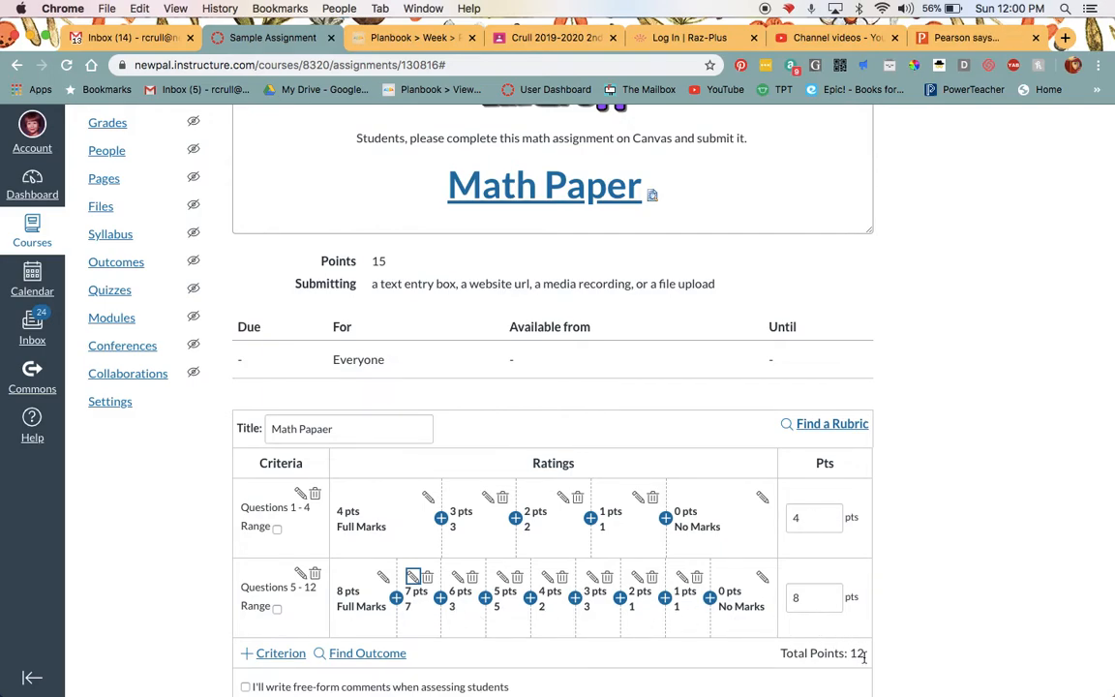
Step: Create the rubric with its use for assignment grading enabled, and change the assignment's points to match the rubric
{"action": "scroll", "coordinate": [590, 418], "scroll_direction": "down", "scroll_amount": 3}
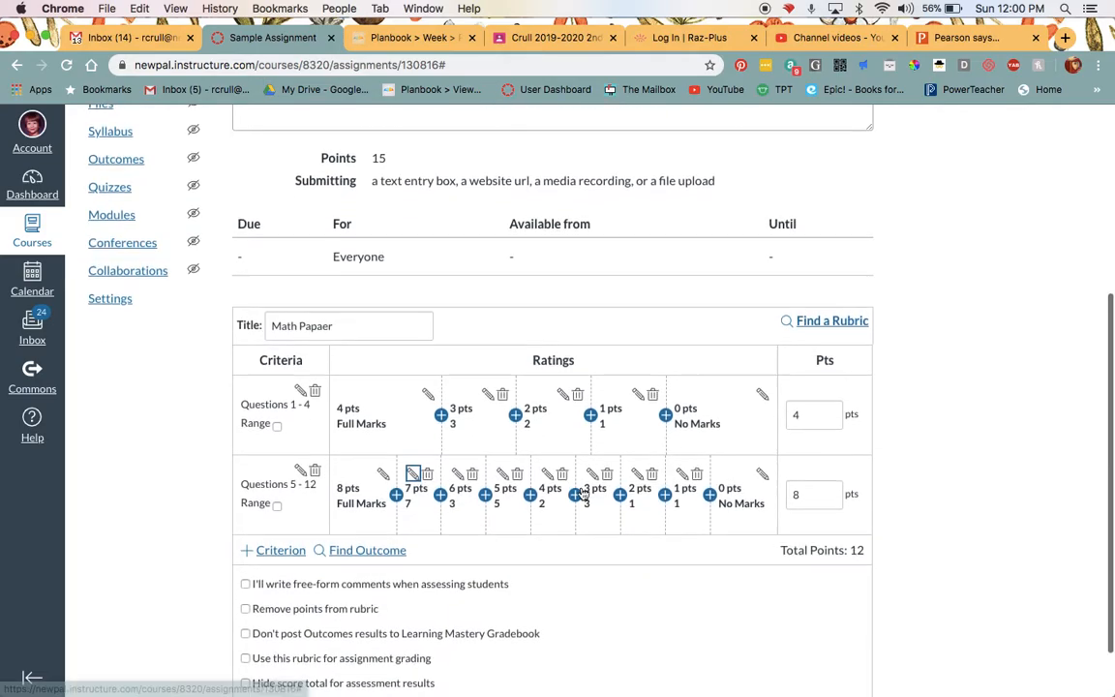
{"action": "scroll", "coordinate": [583, 494], "scroll_direction": "down", "scroll_amount": 2}
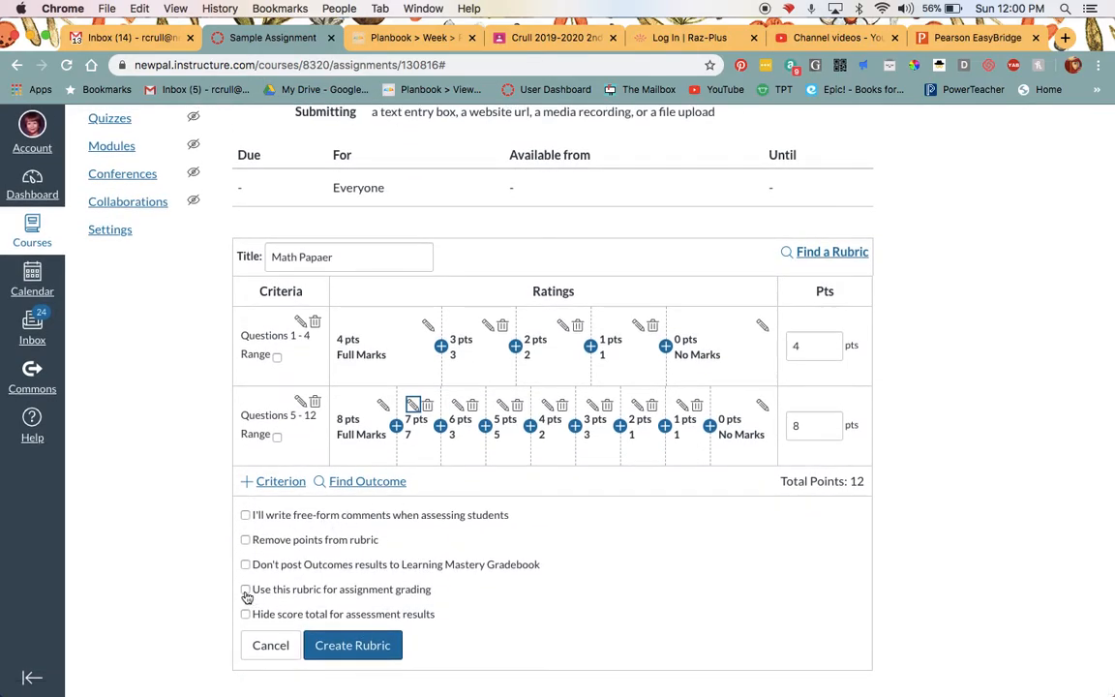
{"action": "left_click", "coordinate": [245, 590]}
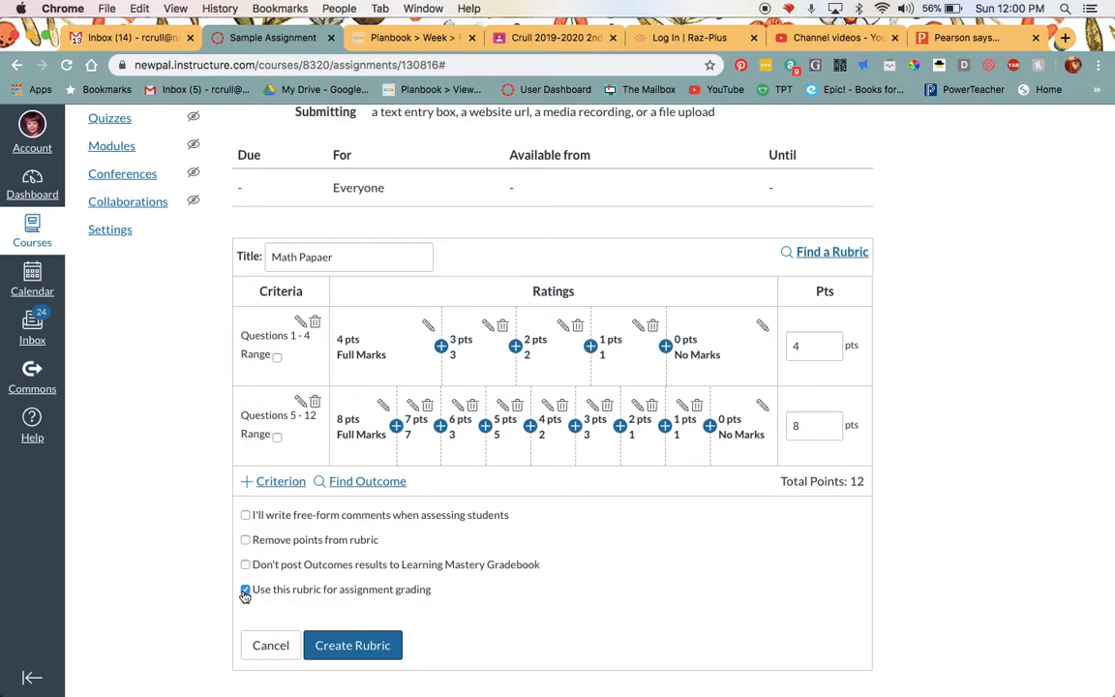
{"action": "left_click", "coordinate": [359, 645]}
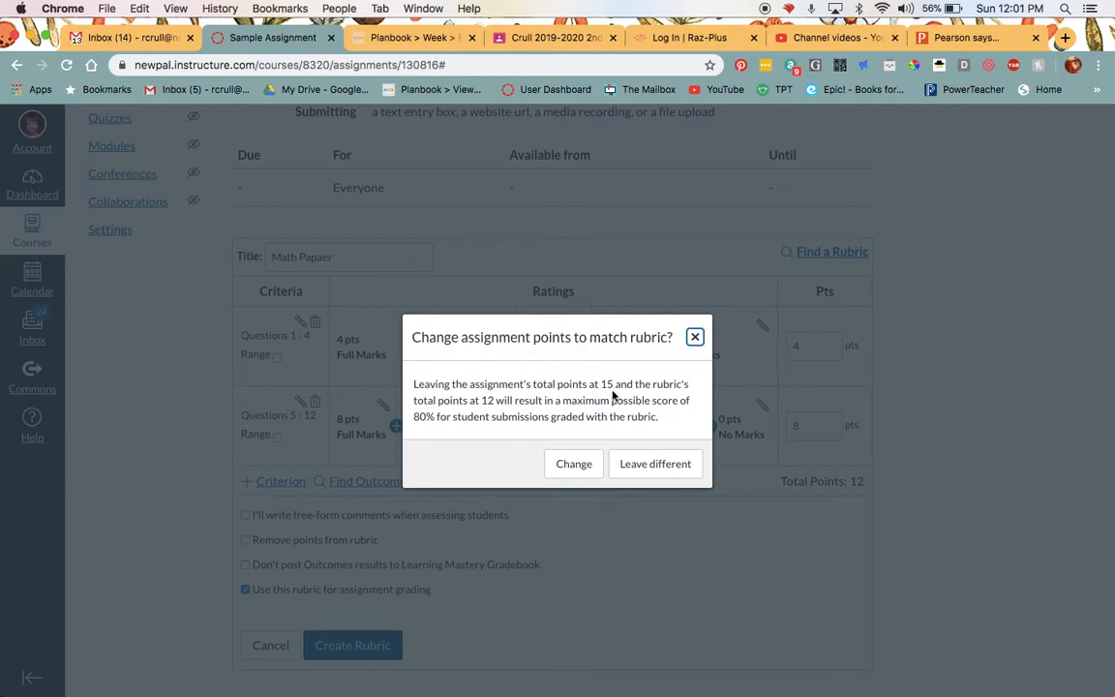
{"action": "left_click", "coordinate": [559, 463]}
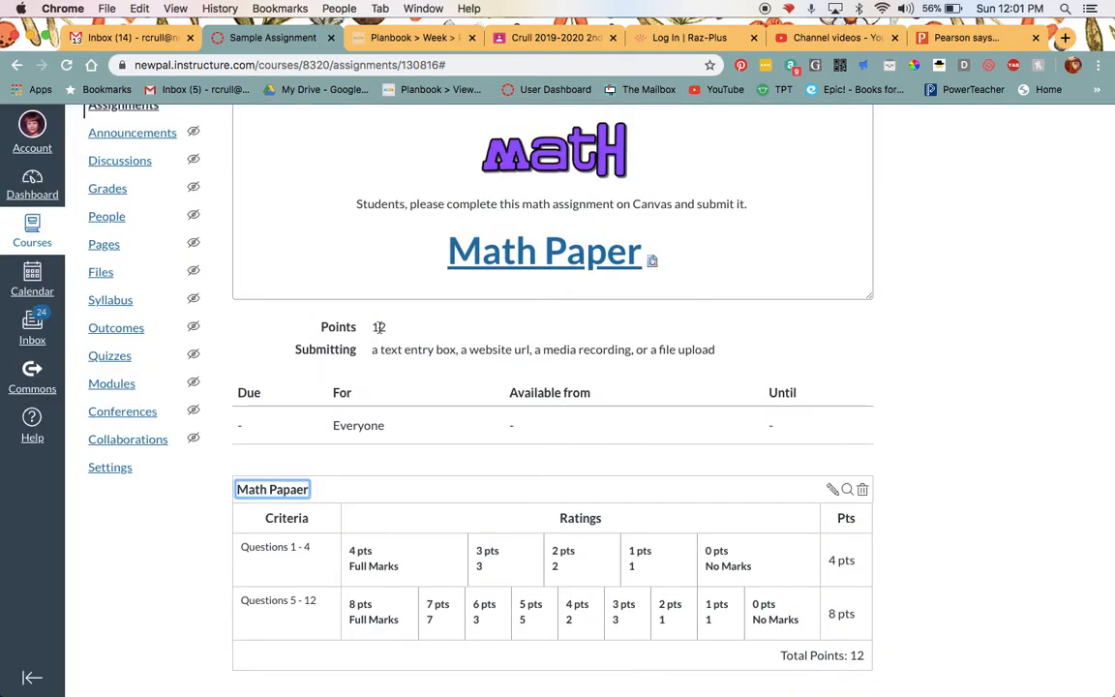
Step: Review the finished rubric on the Sample Assignment and open the DOL 23 - March 20 assignment from the course's assignments
{"action": "scroll", "coordinate": [808, 567], "scroll_direction": "down", "scroll_amount": 1}
{"action": "scroll", "coordinate": [811, 569], "scroll_direction": "up", "scroll_amount": 2}
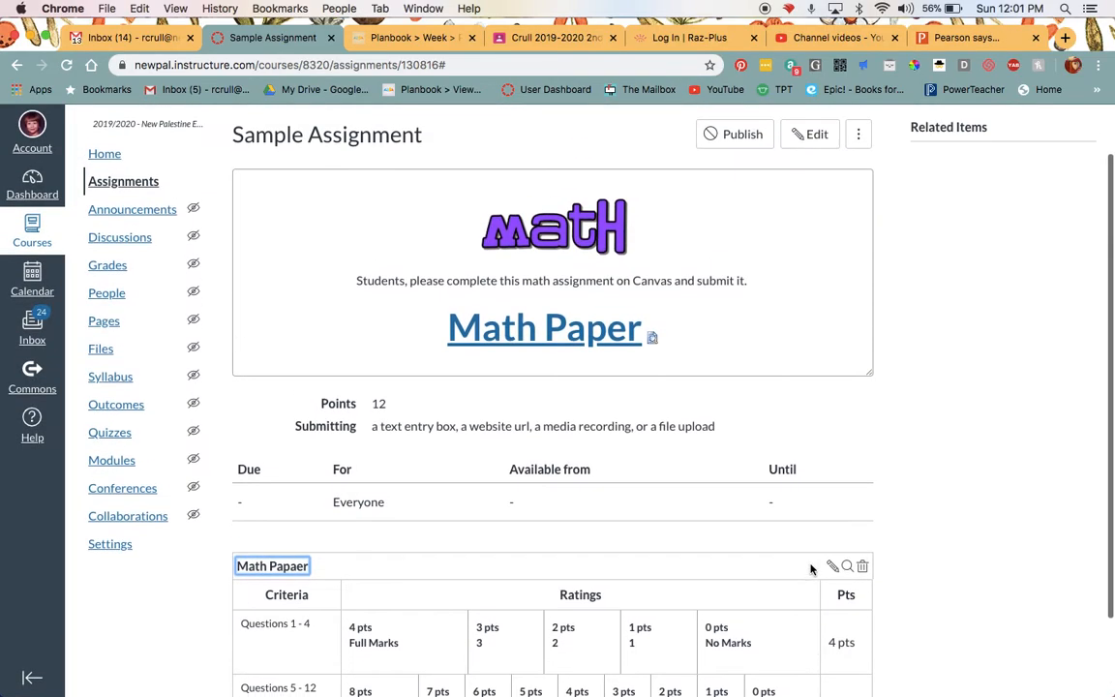
{"action": "scroll", "coordinate": [811, 569], "scroll_direction": "down", "scroll_amount": 2}
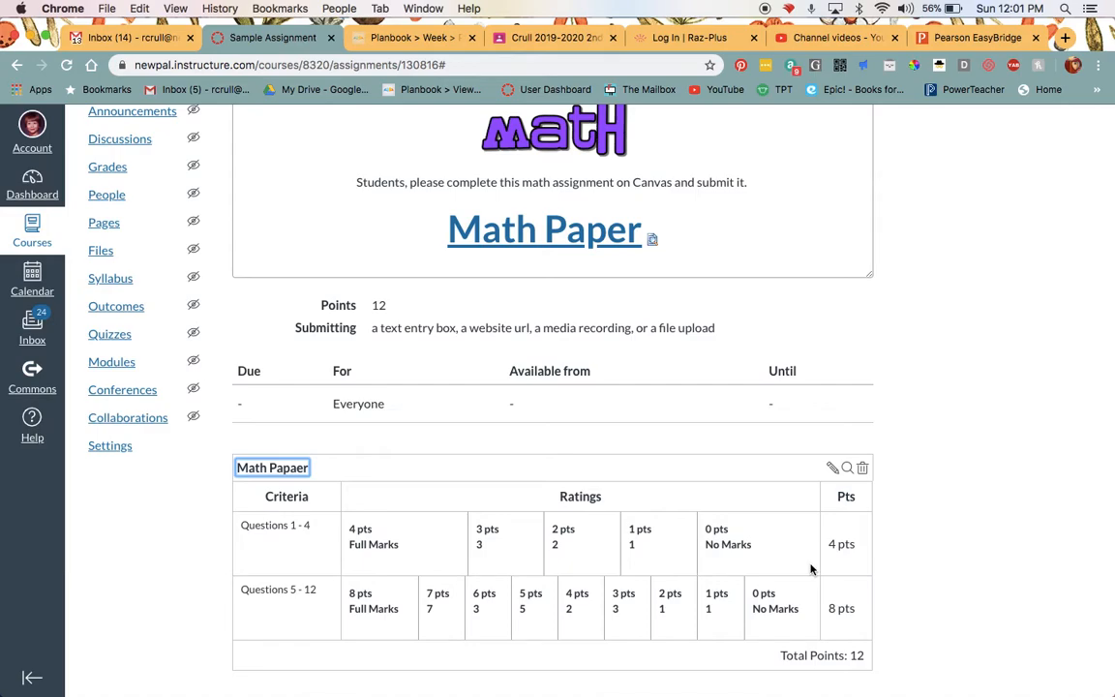
{"action": "scroll", "coordinate": [810, 568], "scroll_direction": "up", "scroll_amount": 4}
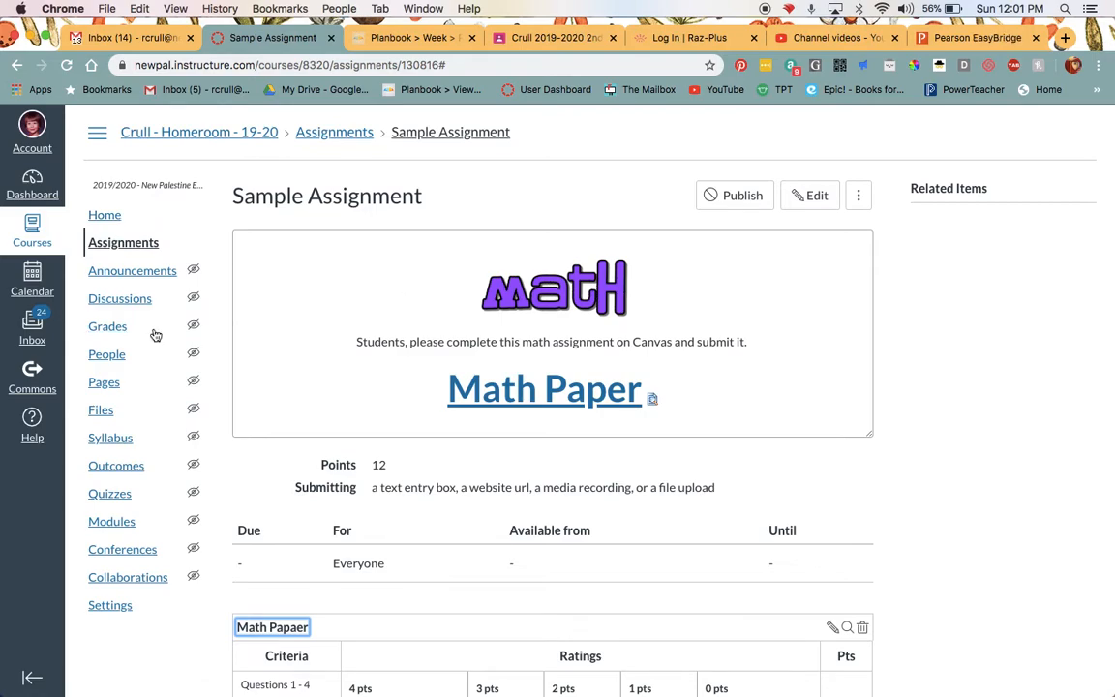
{"action": "left_click", "coordinate": [139, 246]}
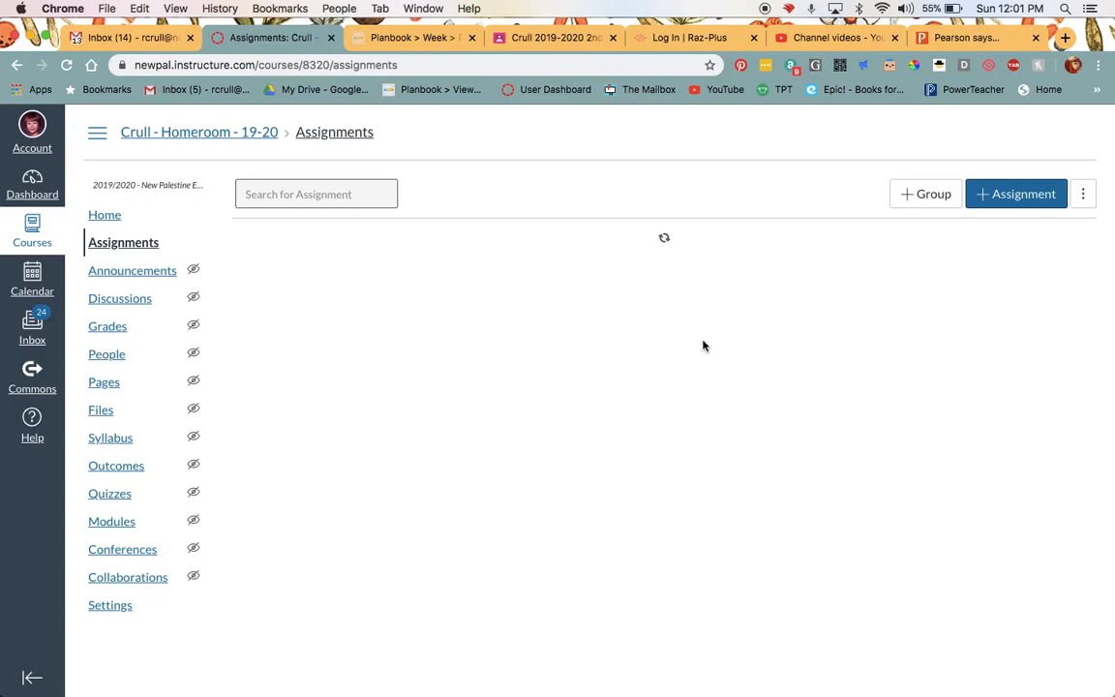
{"action": "scroll", "coordinate": [703, 345], "scroll_direction": "down", "scroll_amount": 1}
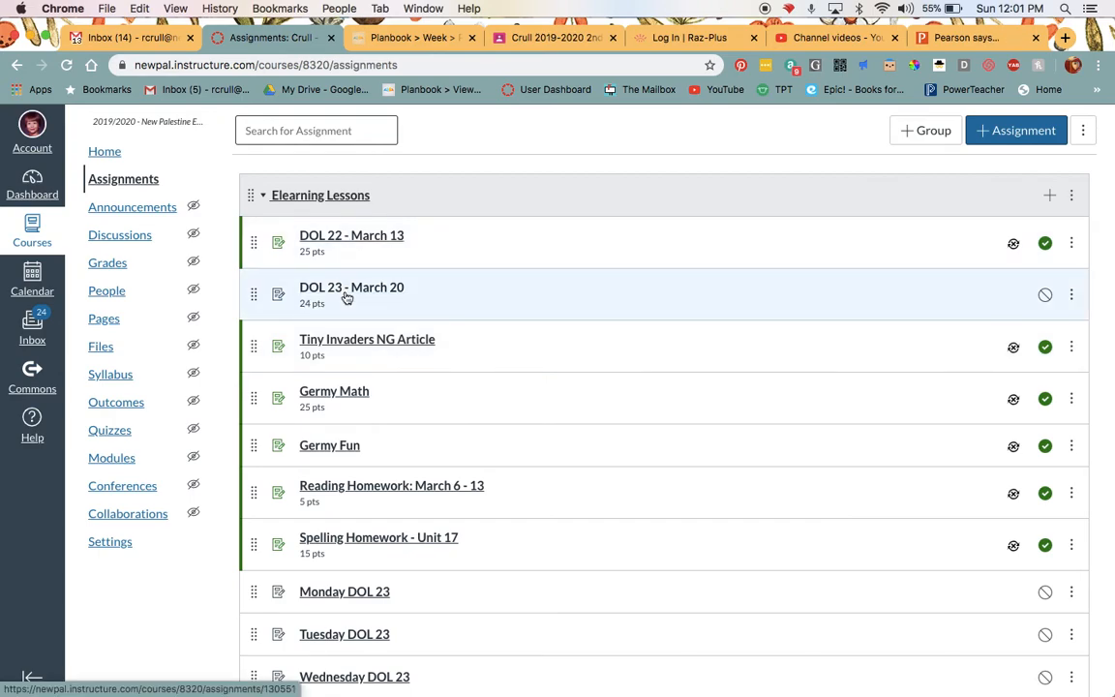
{"action": "left_click", "coordinate": [346, 288]}
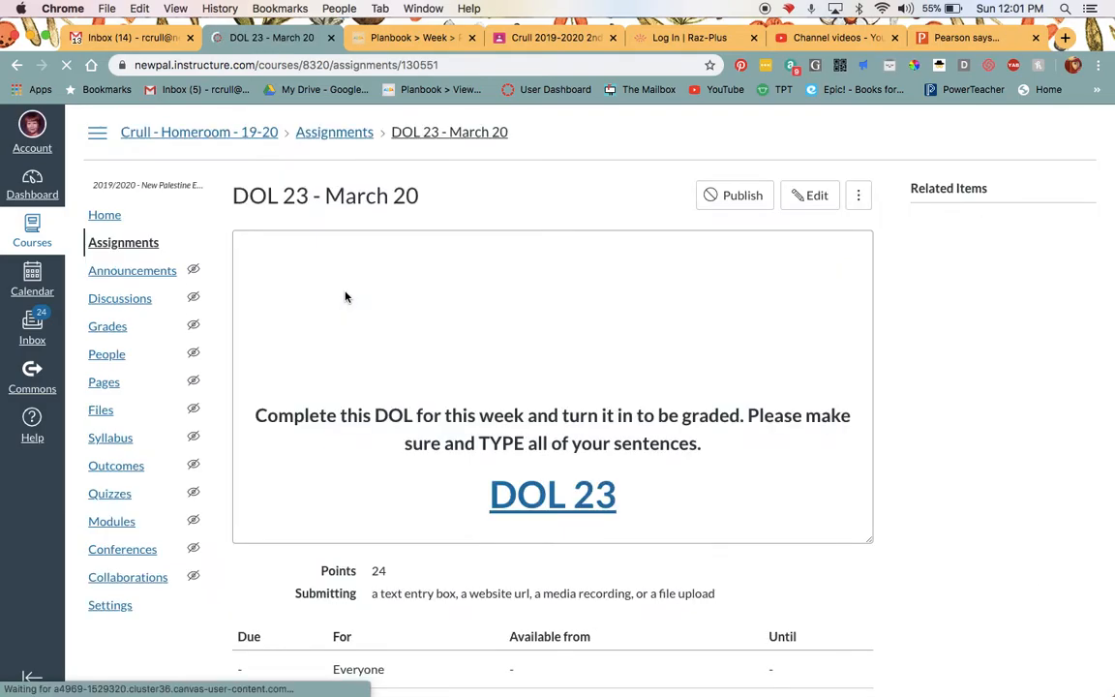
Step: Preview the attached DOL 23 worksheet, compare its sentences with the assignment's rubric criteria, and minimize the preview
{"action": "scroll", "coordinate": [709, 416], "scroll_direction": "down", "scroll_amount": 5}
{"action": "scroll", "coordinate": [710, 416], "scroll_direction": "up", "scroll_amount": 2}
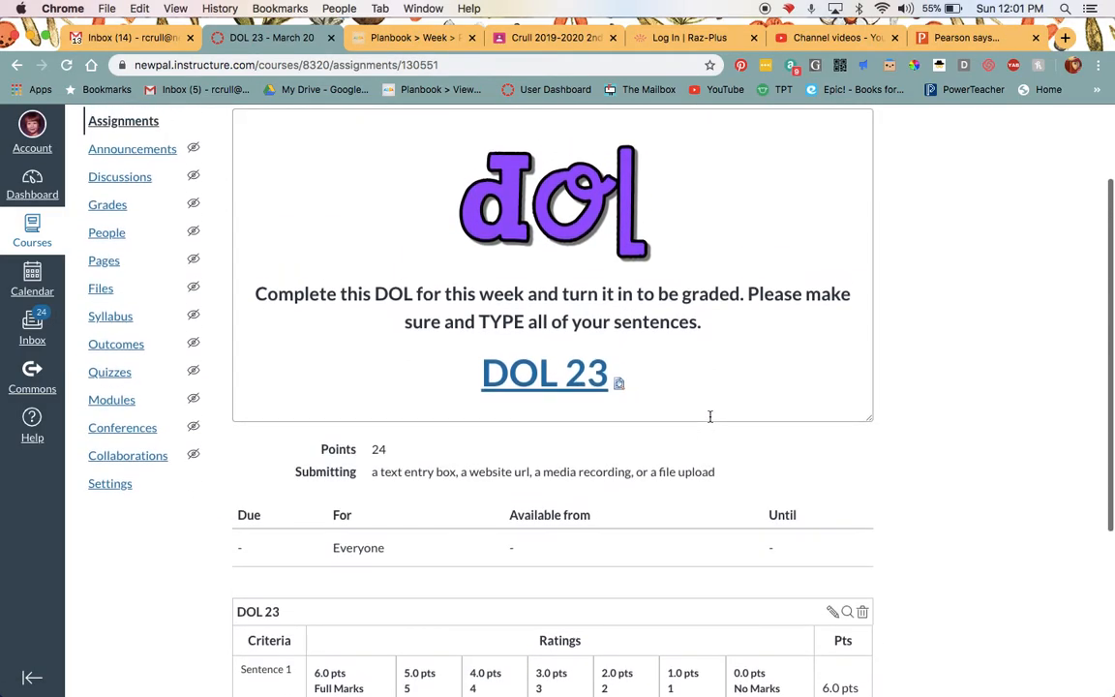
{"action": "left_click", "coordinate": [619, 383]}
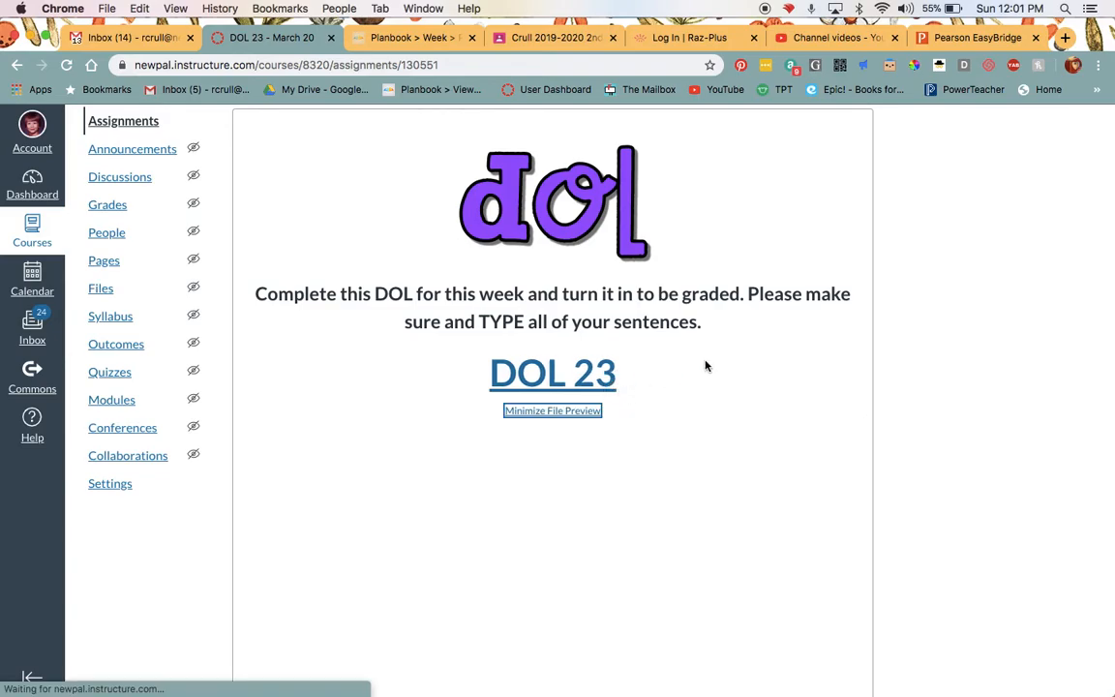
{"action": "scroll", "coordinate": [729, 354], "scroll_direction": "down", "scroll_amount": 4}
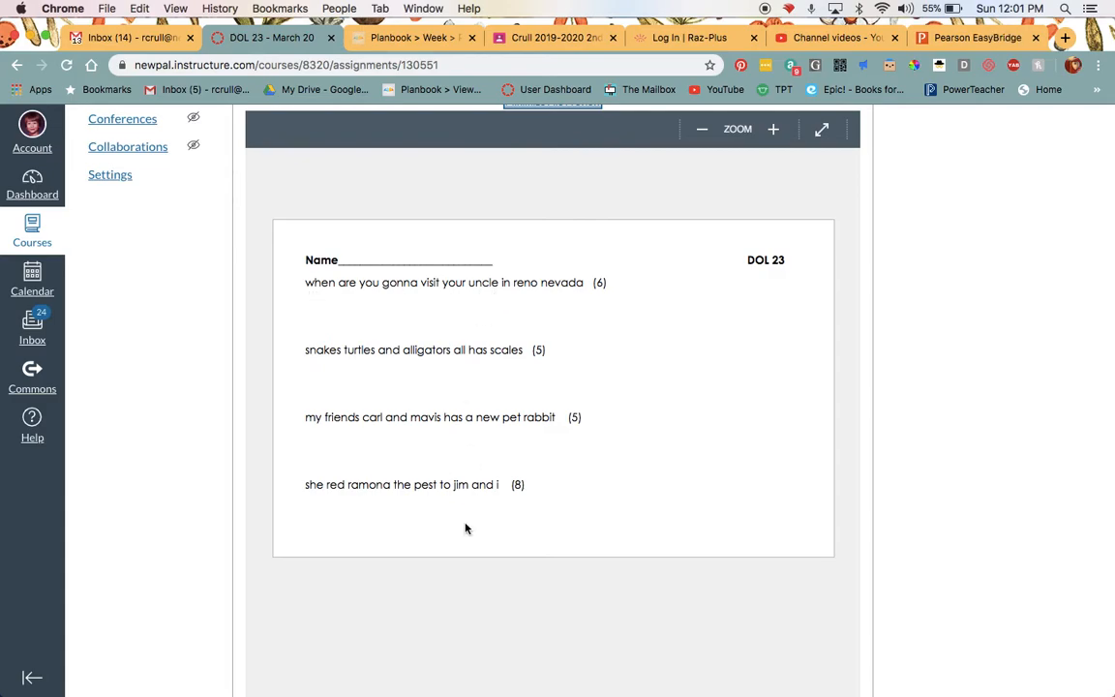
{"action": "scroll", "coordinate": [483, 567], "scroll_direction": "down", "scroll_amount": 10}
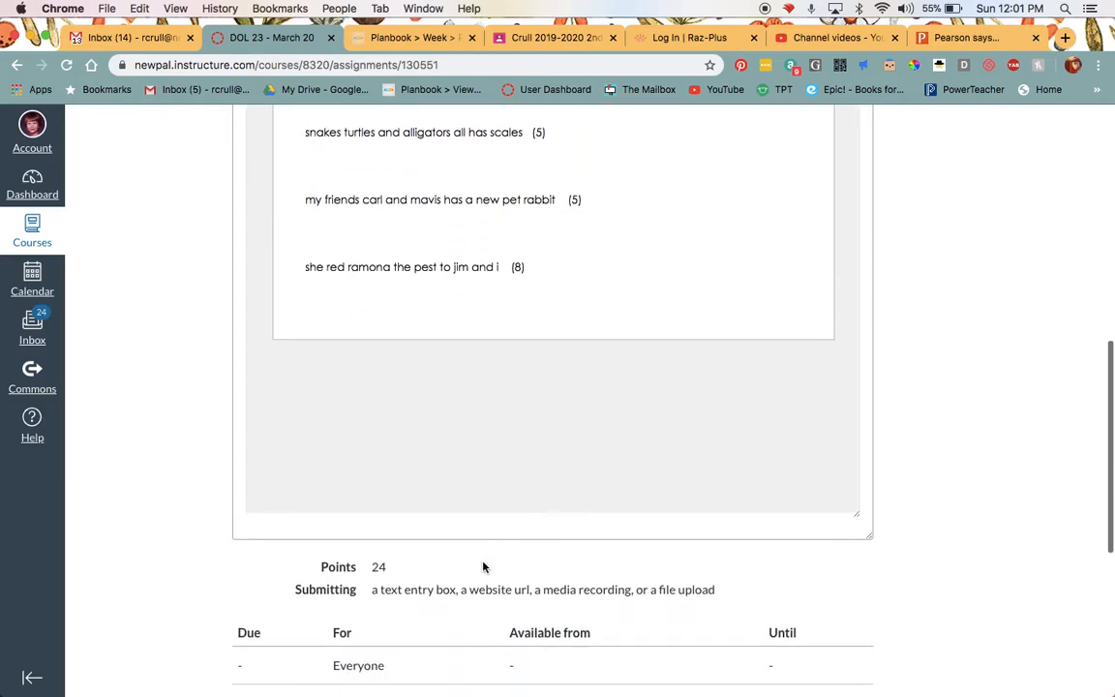
{"action": "scroll", "coordinate": [483, 567], "scroll_direction": "down", "scroll_amount": 1}
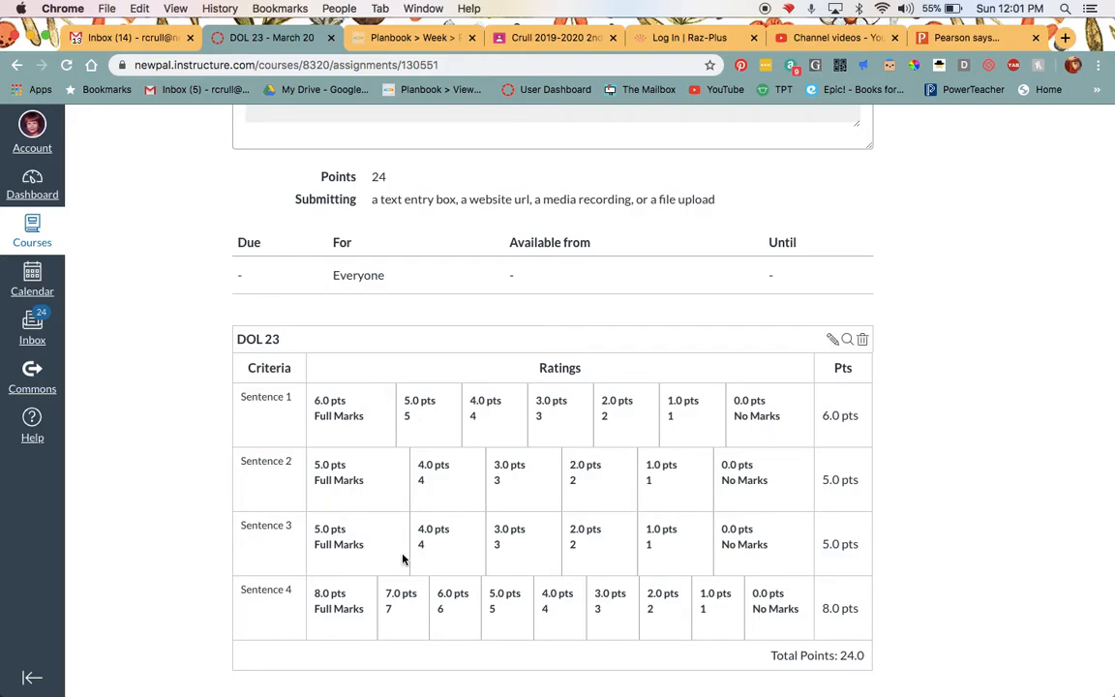
{"action": "scroll", "coordinate": [438, 592], "scroll_direction": "up", "scroll_amount": 15}
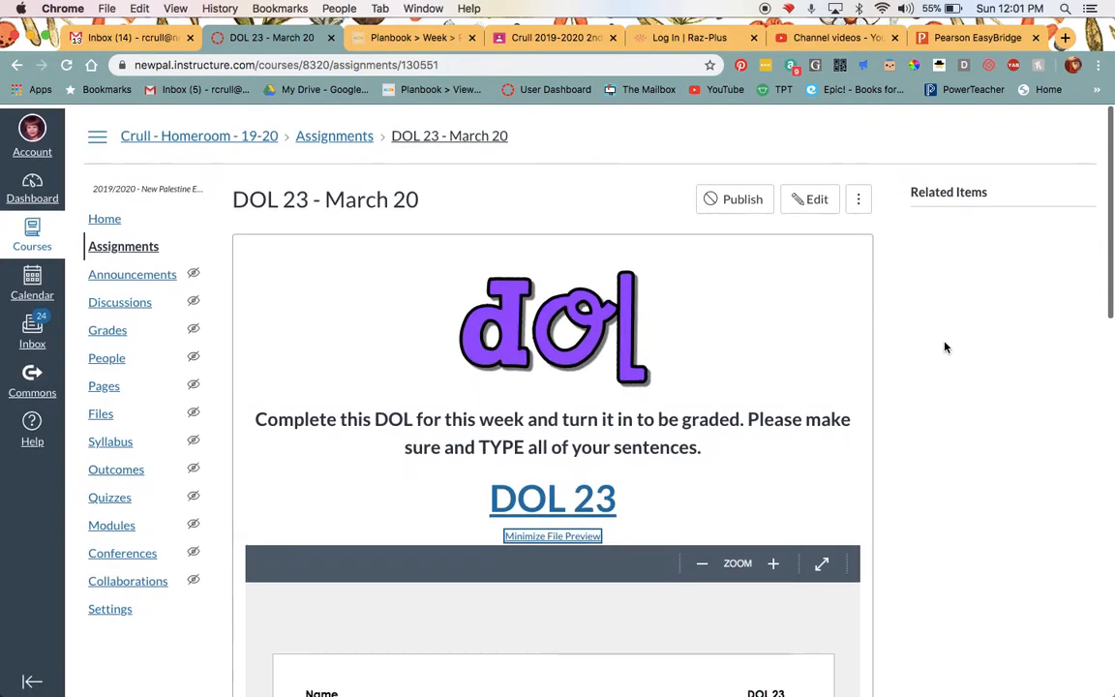
{"action": "left_click", "coordinate": [553, 533]}
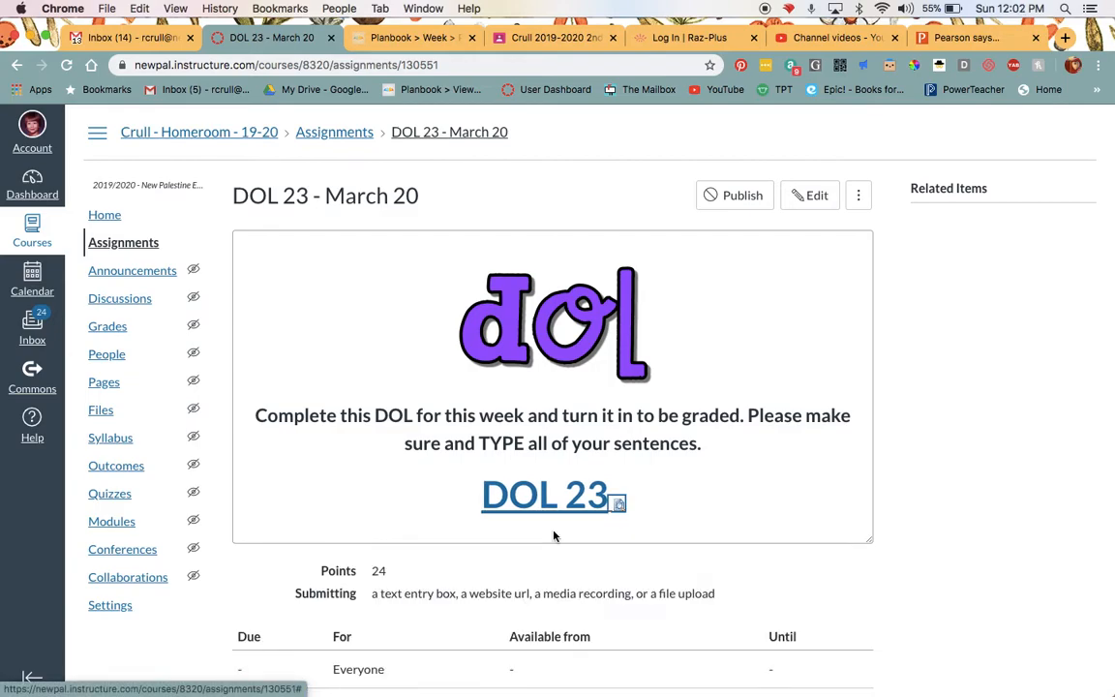
{"action": "scroll", "coordinate": [740, 418], "scroll_direction": "down", "scroll_amount": 1}
{"action": "scroll", "coordinate": [740, 418], "scroll_direction": "up", "scroll_amount": 1}
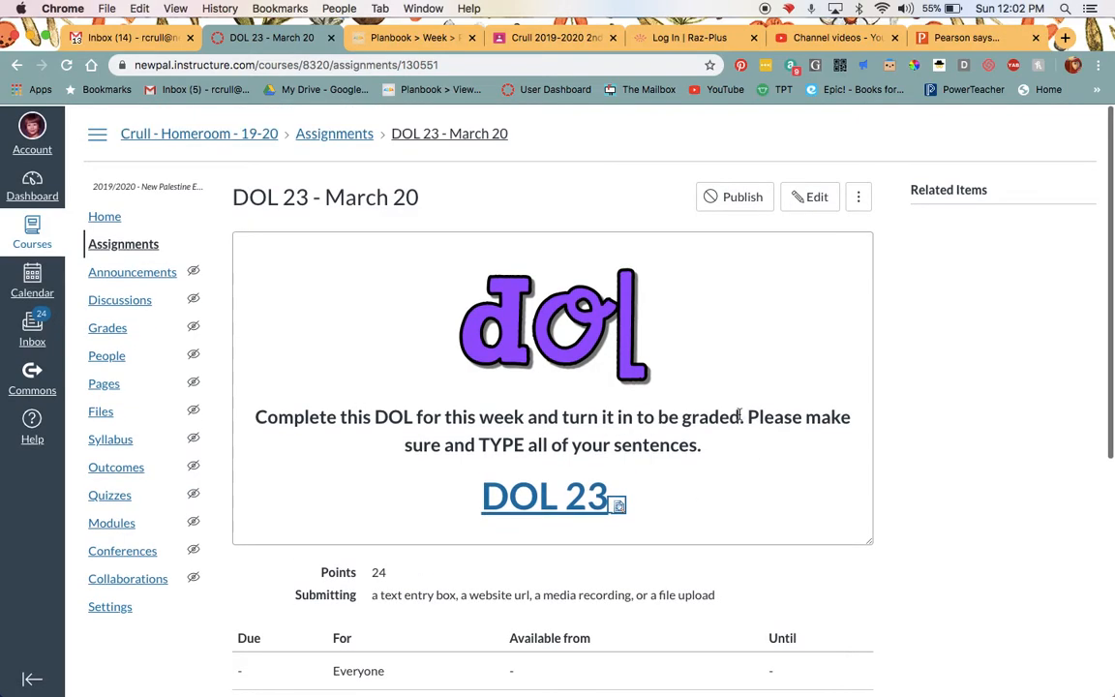
Step: Open the DOL 22 - March 13 assignment from the course's assignments and launch SpeedGrader for it
{"action": "left_click", "coordinate": [150, 243]}
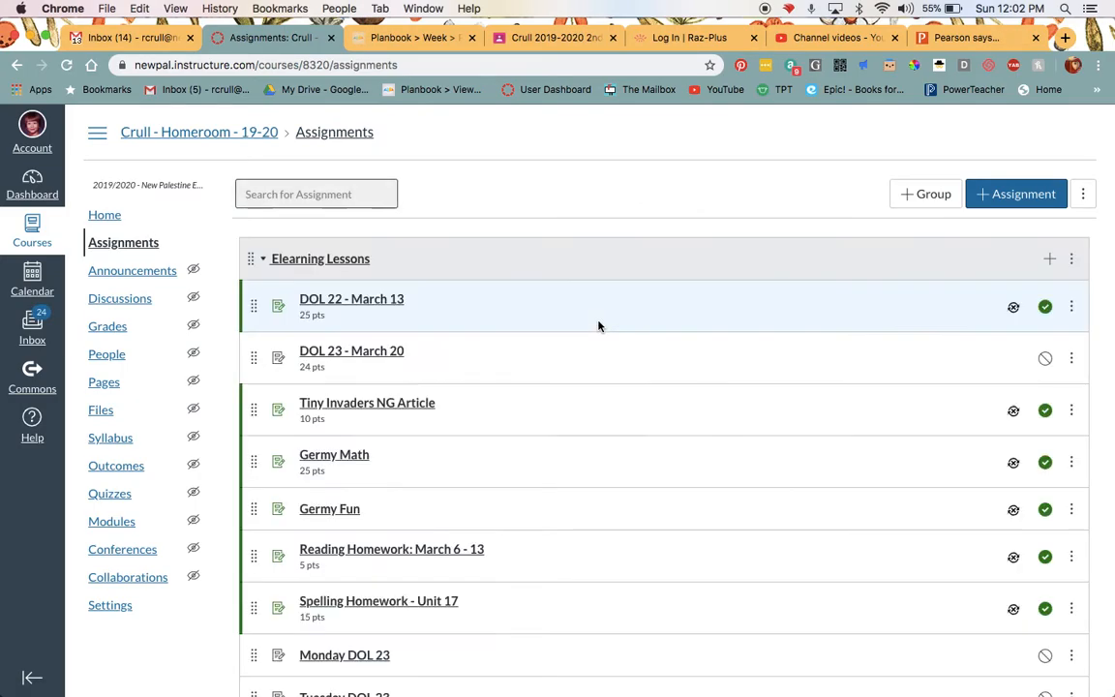
{"action": "left_click", "coordinate": [369, 305]}
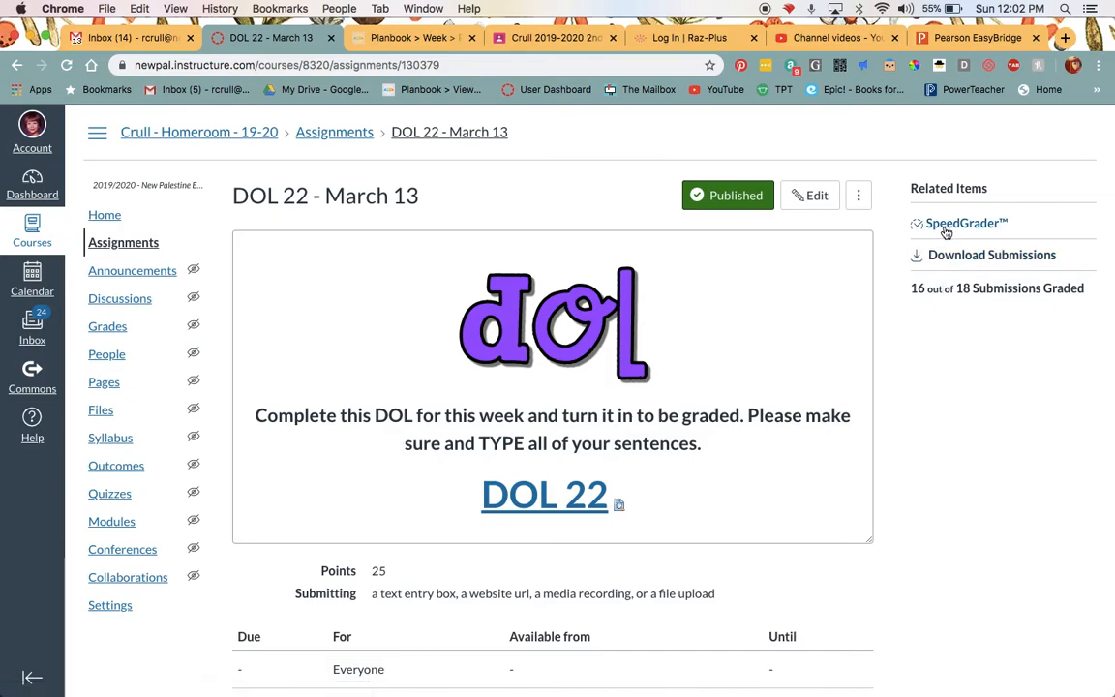
{"action": "left_click", "coordinate": [946, 226]}
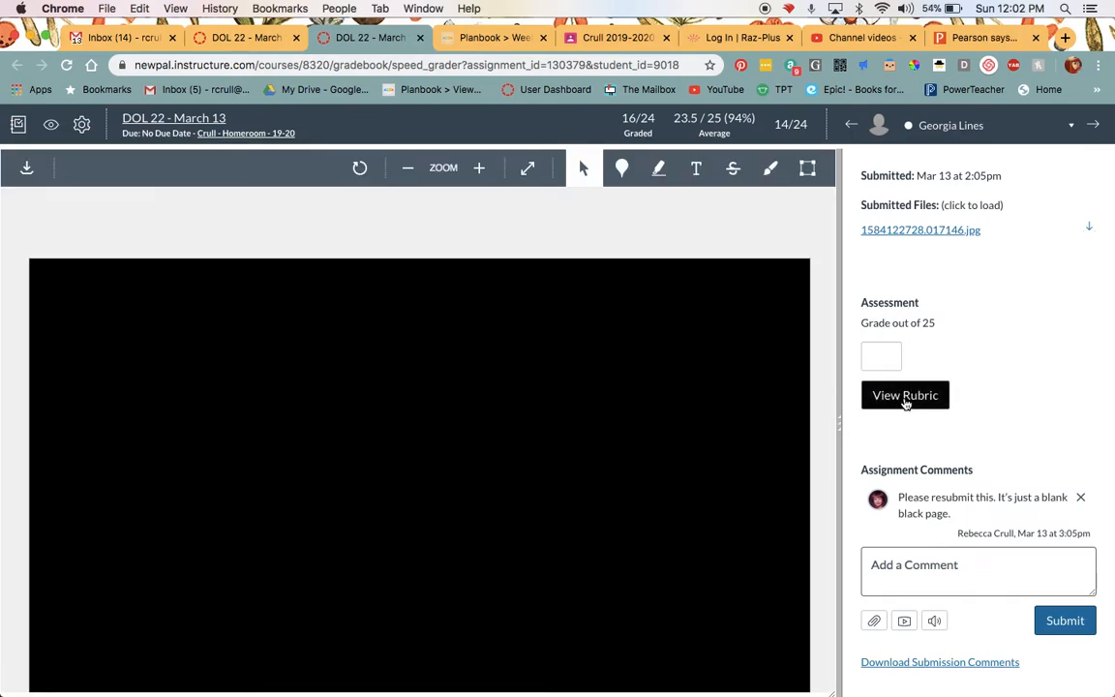
Step: Advance five students through the DOL 22 submissions to submission 19 of 24
{"action": "left_click", "coordinate": [1094, 125]}
{"action": "left_click", "coordinate": [1093, 126]}
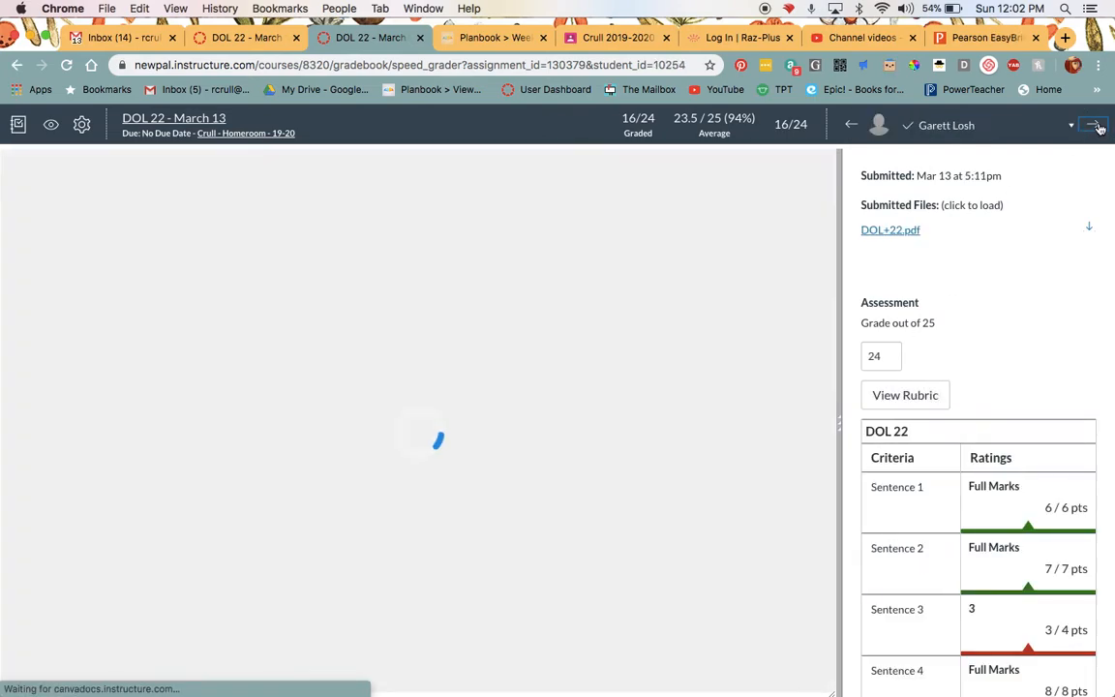
{"action": "left_click", "coordinate": [1097, 126]}
{"action": "left_click", "coordinate": [1098, 125]}
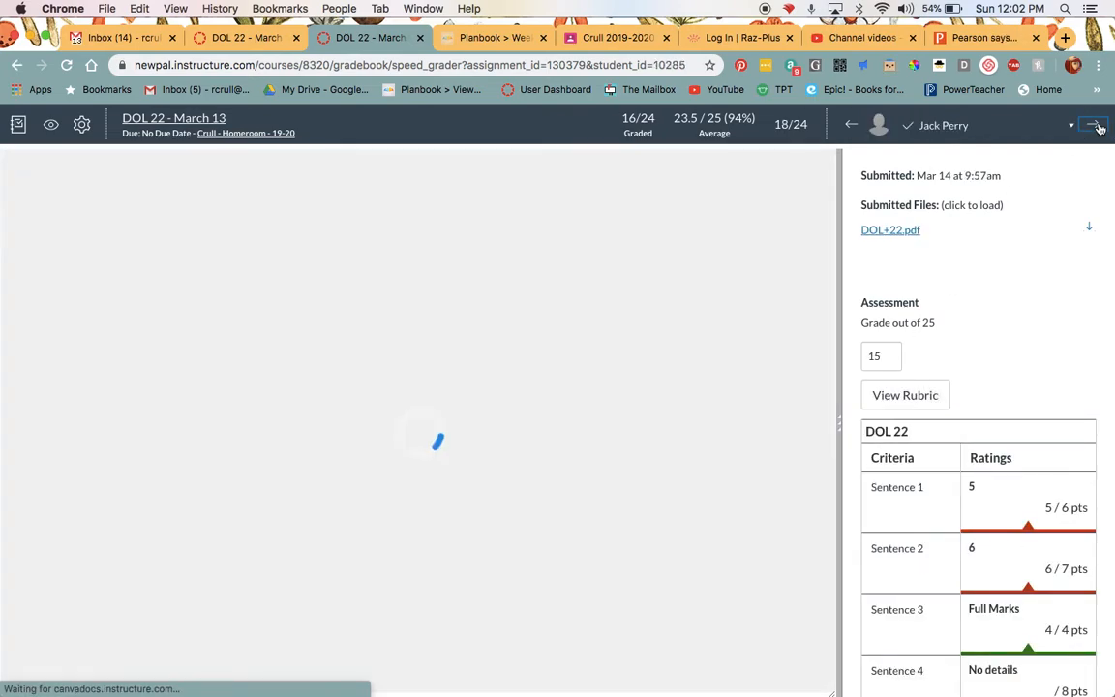
{"action": "left_click", "coordinate": [1097, 126]}
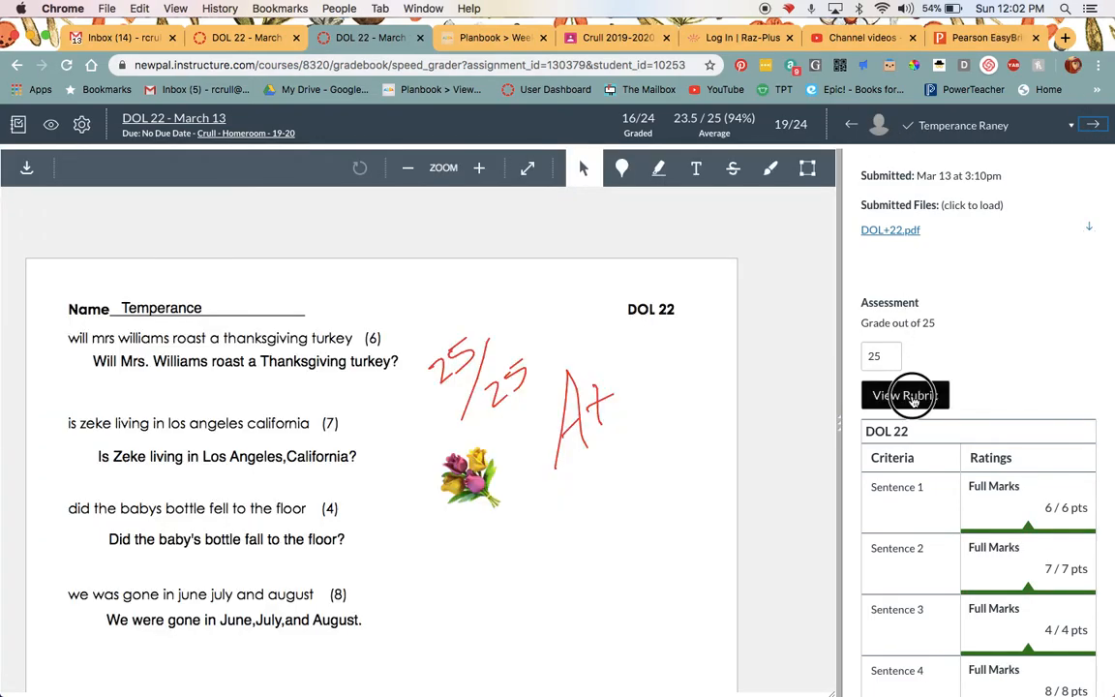
Step: Open the submission's DOL 22 rubric and look across its ratings to the points for each sentence
{"action": "left_click", "coordinate": [912, 395]}
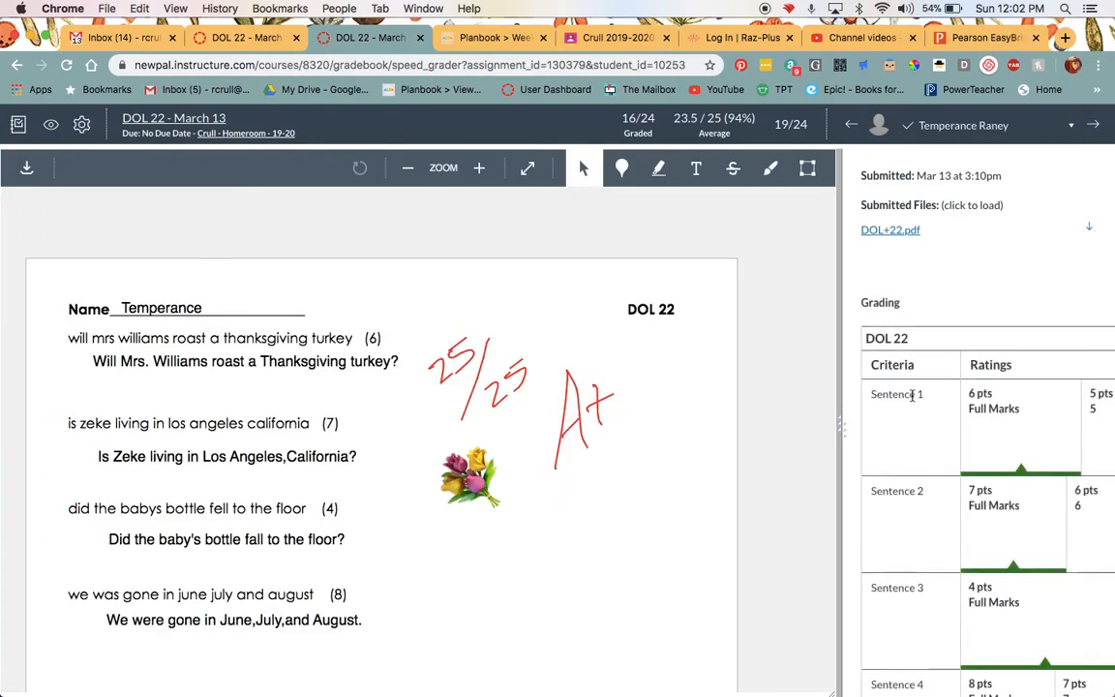
{"action": "scroll", "coordinate": [911, 397], "scroll_direction": "down", "scroll_amount": 5}
{"action": "scroll", "coordinate": [969, 412], "scroll_direction": "right", "scroll_amount": 2}
{"action": "scroll", "coordinate": [968, 412], "scroll_direction": "right", "scroll_amount": 6}
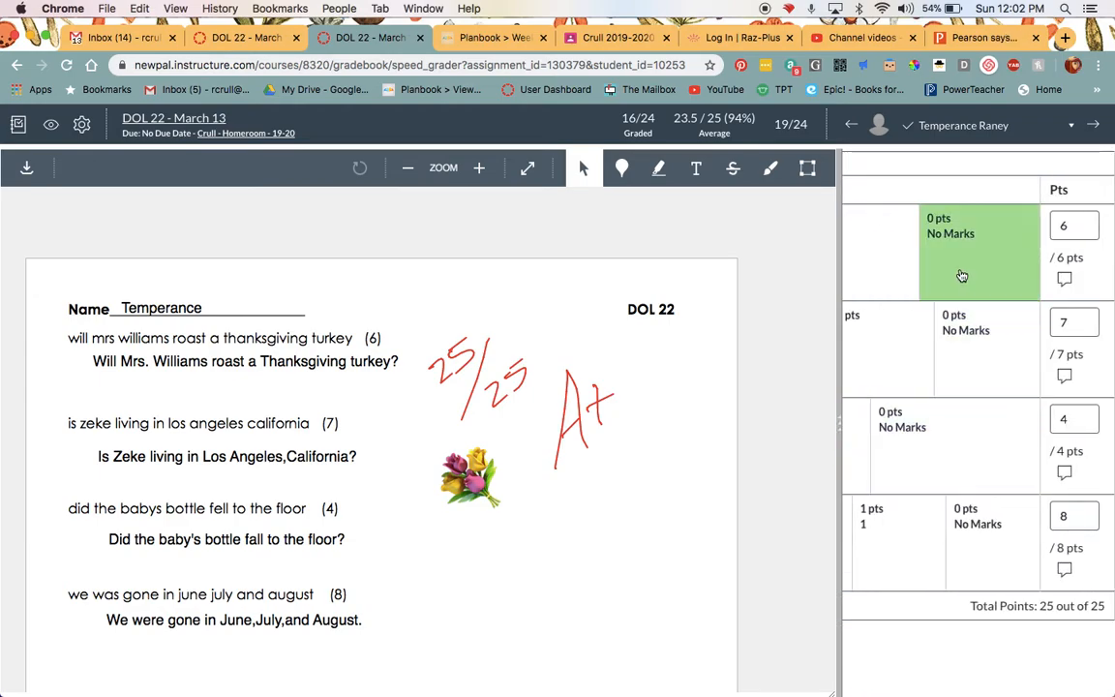
Step: Try the 0-point No Marks rating for Sentence 1 and return it to the 6-point Full Marks rating
{"action": "left_click", "coordinate": [960, 277]}
{"action": "scroll", "coordinate": [961, 277], "scroll_direction": "left", "scroll_amount": 5}
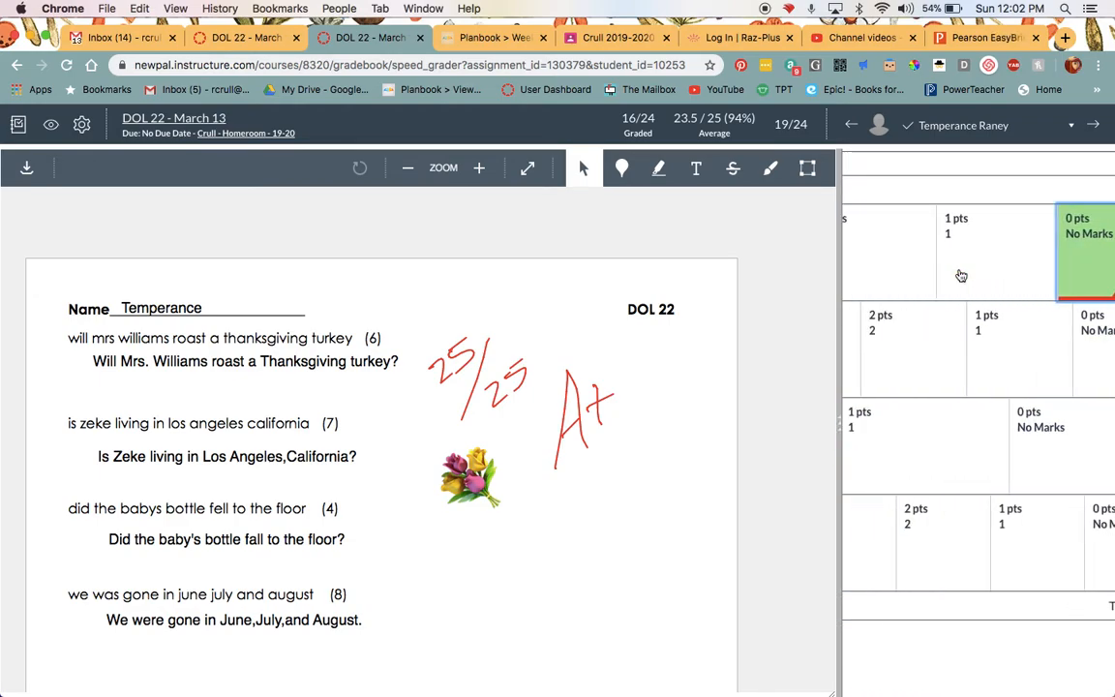
{"action": "scroll", "coordinate": [961, 277], "scroll_direction": "left", "scroll_amount": 4}
{"action": "left_click", "coordinate": [977, 269]}
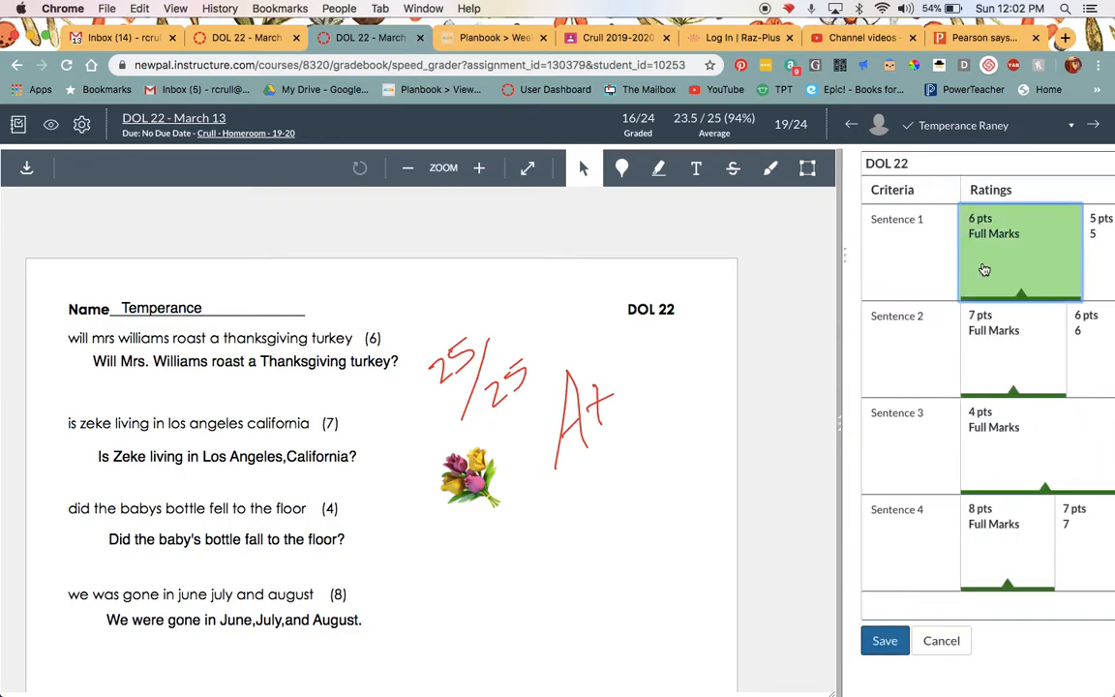
Step: Look over the submission's rubric ratings, its save options and the assignment comments area
{"action": "mouse_move", "coordinate": [1043, 677]}
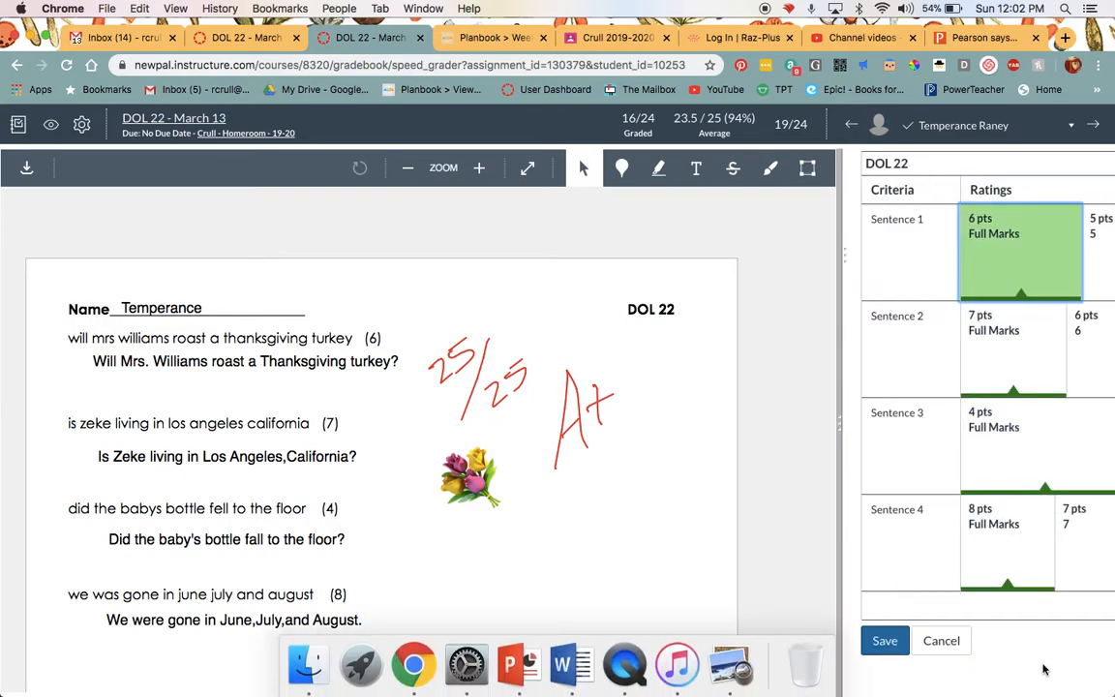
{"action": "scroll", "coordinate": [1055, 197], "scroll_direction": "up", "scroll_amount": 4}
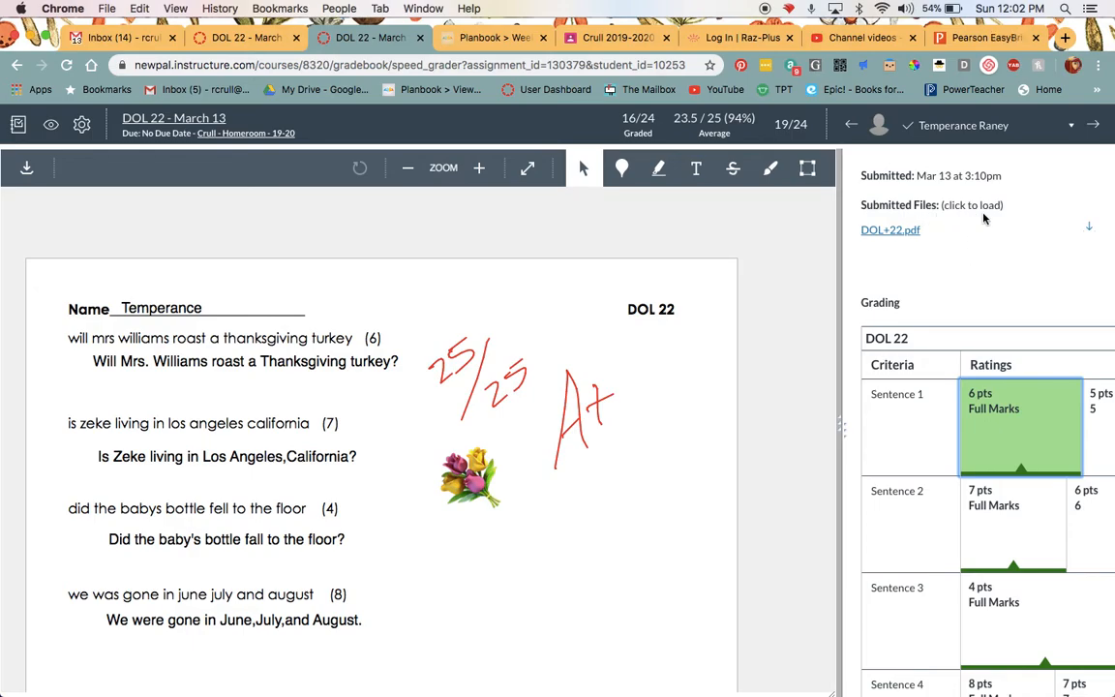
{"action": "scroll", "coordinate": [1003, 259], "scroll_direction": "down", "scroll_amount": 3}
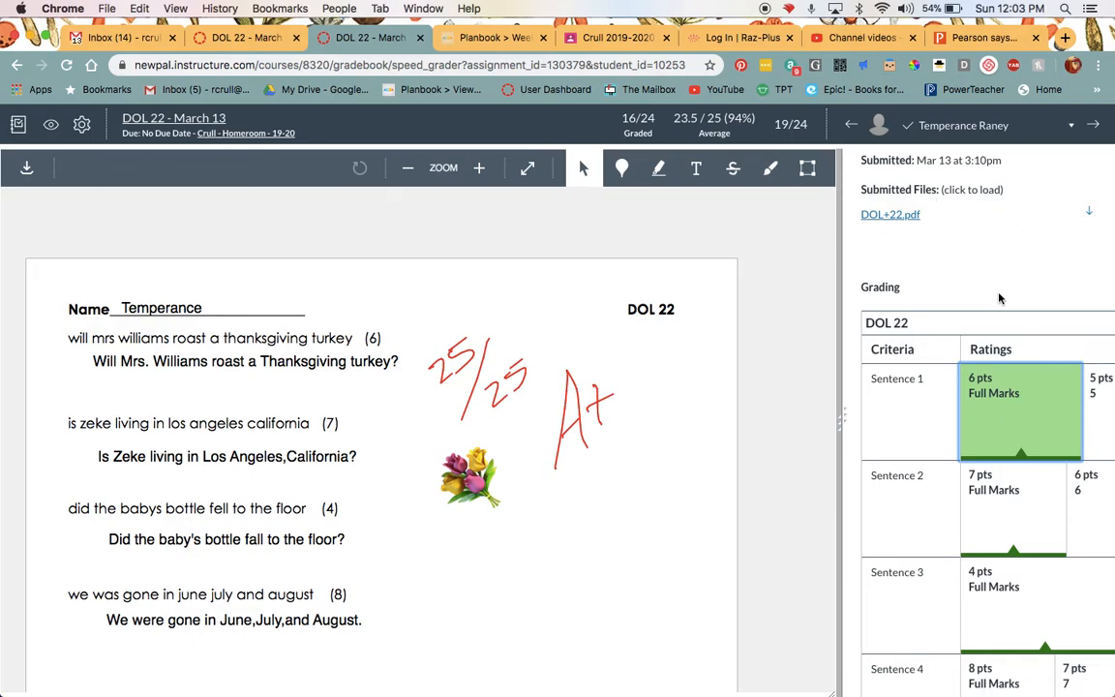
{"action": "left_click", "coordinate": [1003, 293]}
{"action": "scroll", "coordinate": [1000, 299], "scroll_direction": "down", "scroll_amount": 2}
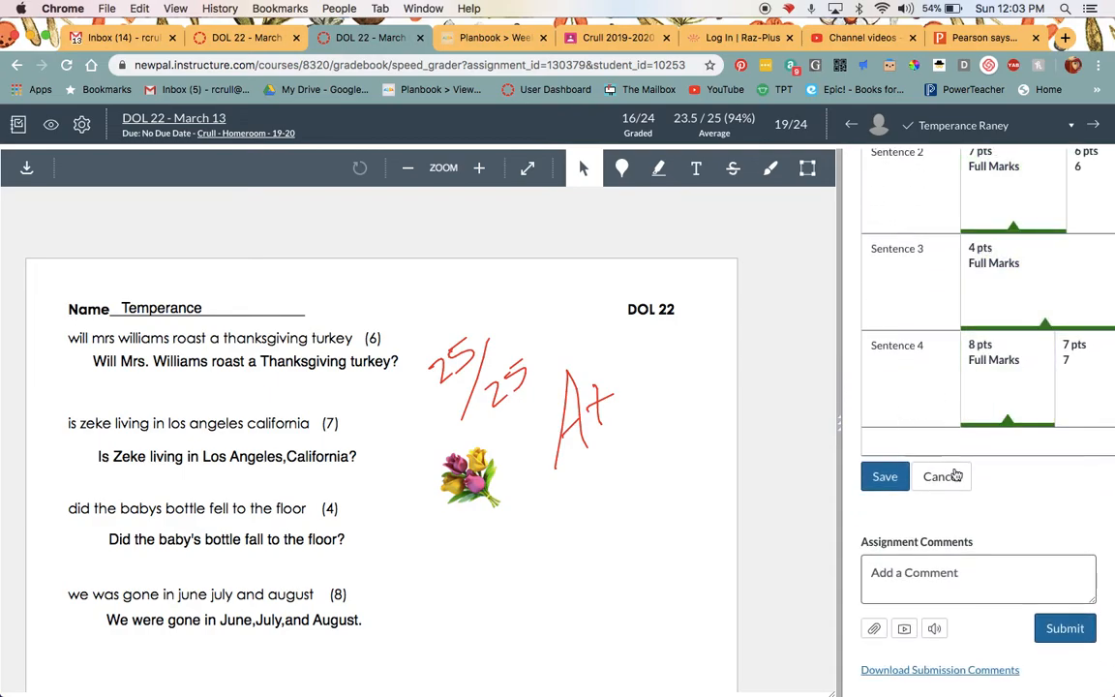
{"action": "scroll", "coordinate": [1058, 505], "scroll_direction": "up", "scroll_amount": 4}
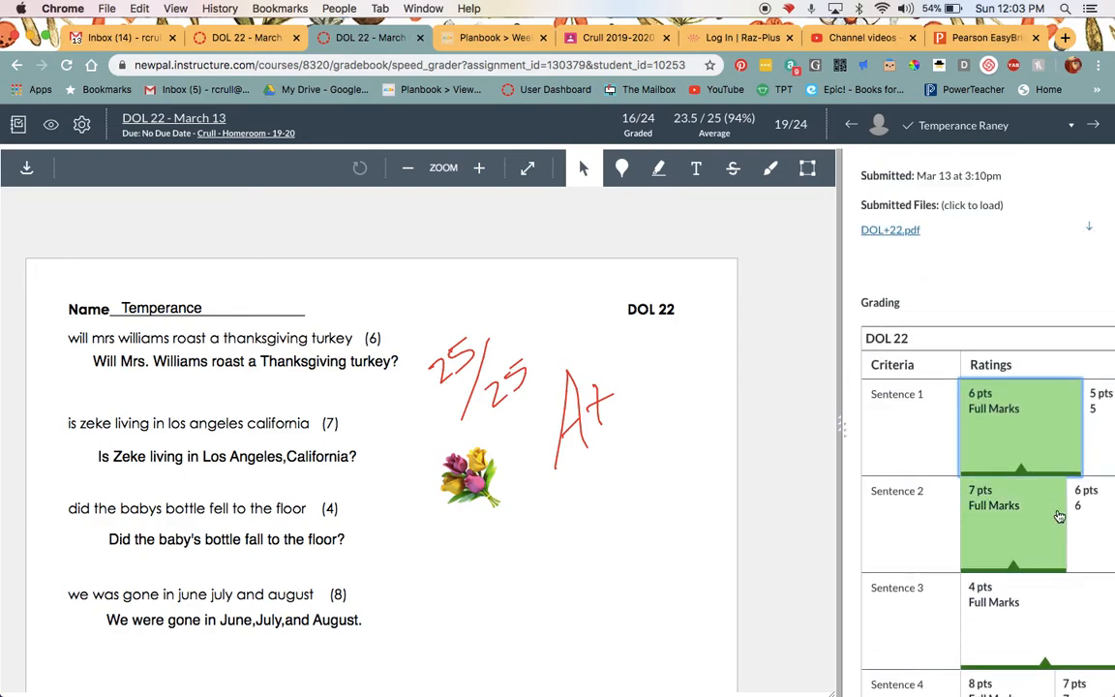
{"action": "scroll", "coordinate": [1038, 271], "scroll_direction": "down", "scroll_amount": 1}
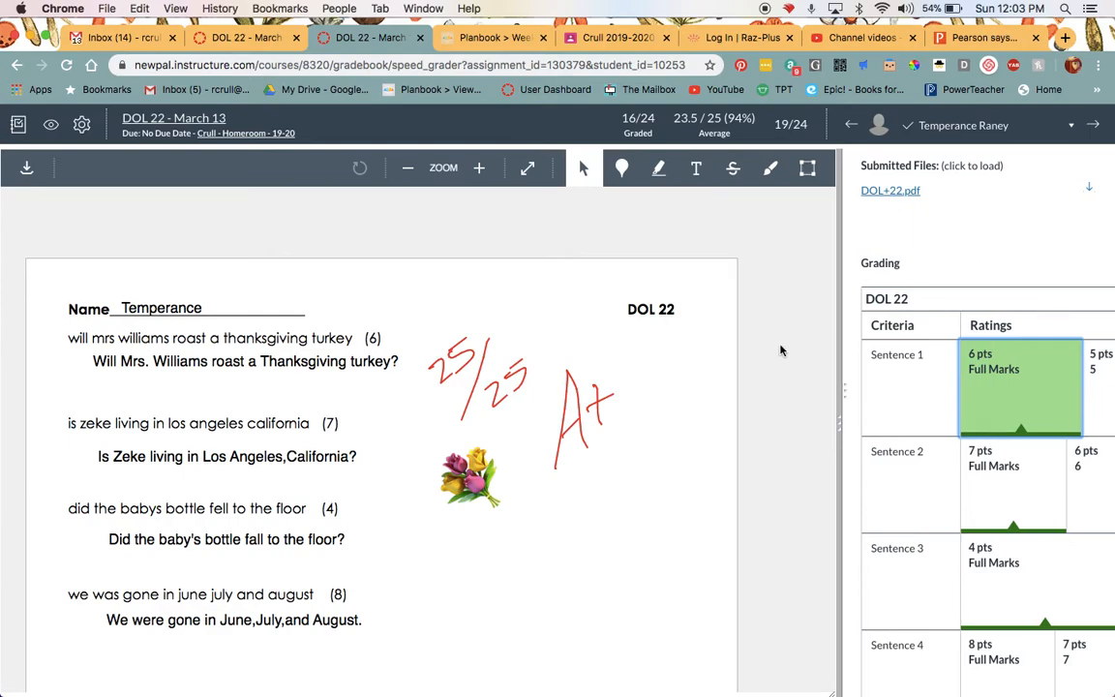
Step: Check the graded DOL 22 submission page, then close SpeedGrader to return to the DOL 22 - March 13 assignment
{"action": "scroll", "coordinate": [781, 350], "scroll_direction": "down", "scroll_amount": 2}
{"action": "scroll", "coordinate": [780, 351], "scroll_direction": "up", "scroll_amount": 1}
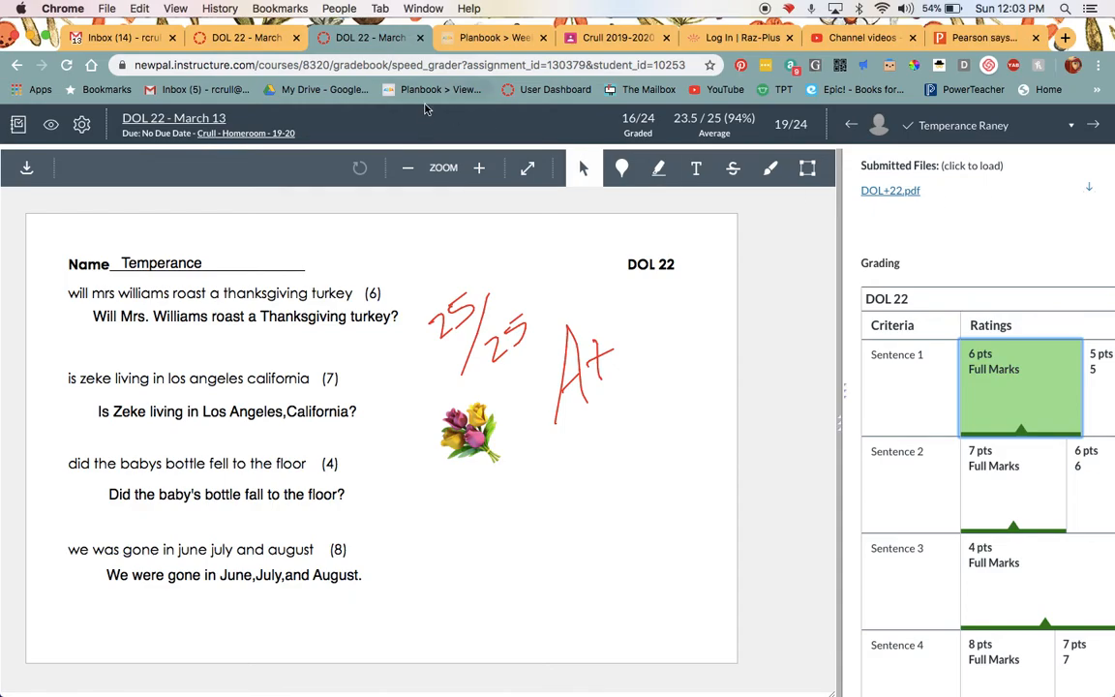
{"action": "key", "text": "super+w"}
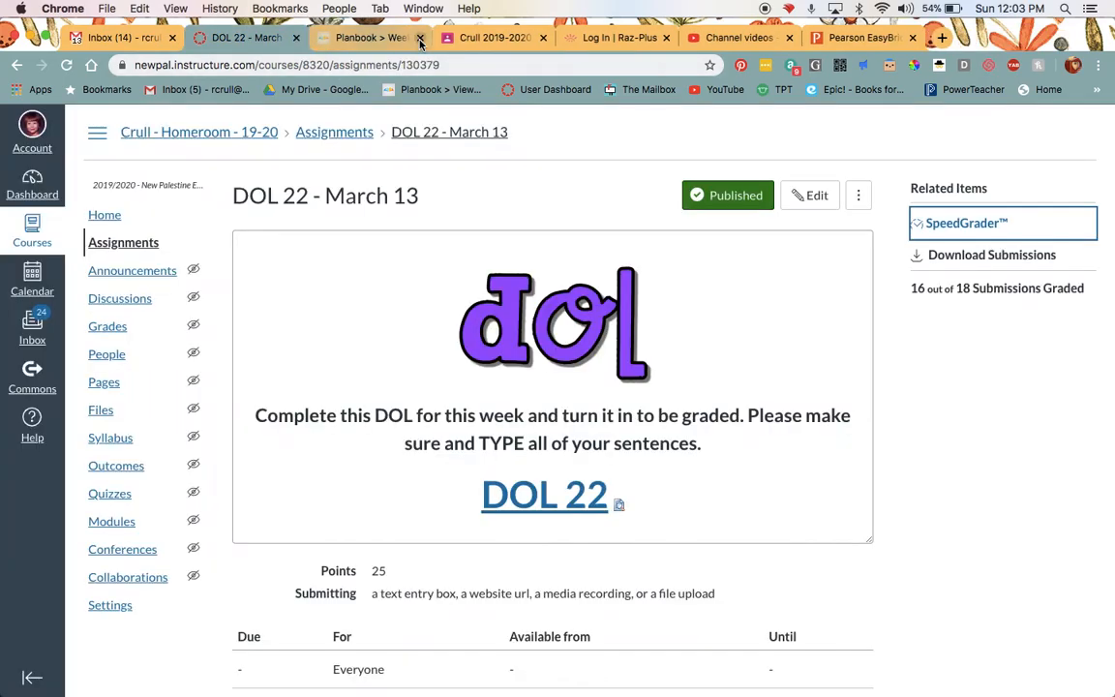
Step: Examine the DOL 22 assignment's details and its attached rubric, including the ratings and points for each sentence
{"action": "scroll", "coordinate": [445, 430], "scroll_direction": "down", "scroll_amount": 3}
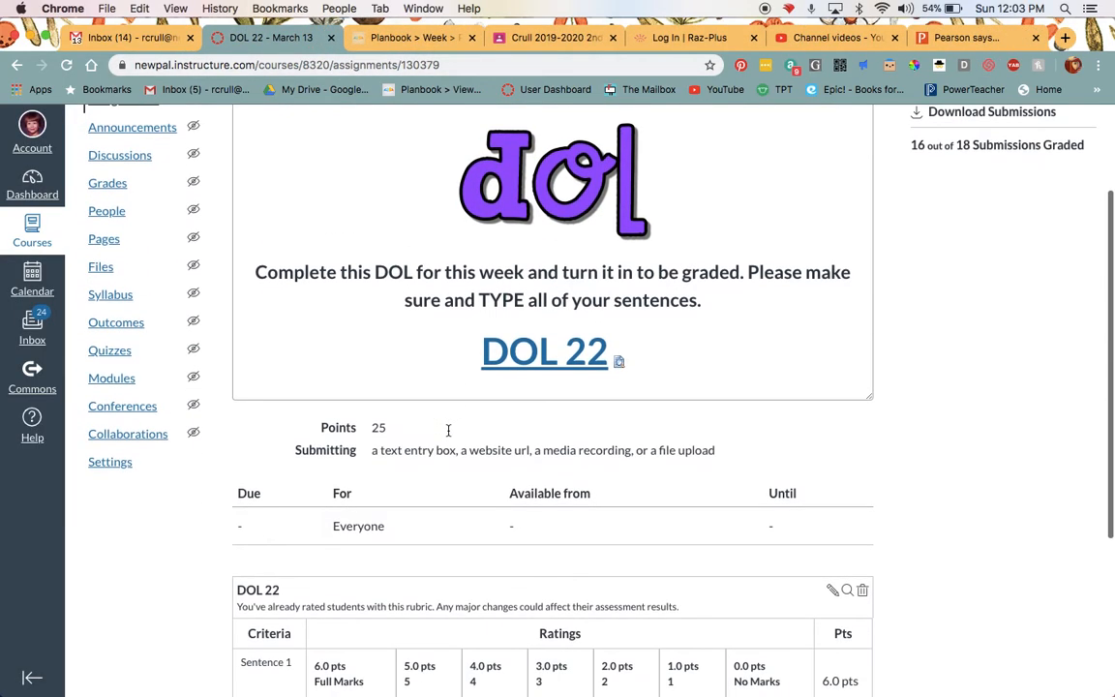
{"action": "scroll", "coordinate": [448, 436], "scroll_direction": "down", "scroll_amount": 5}
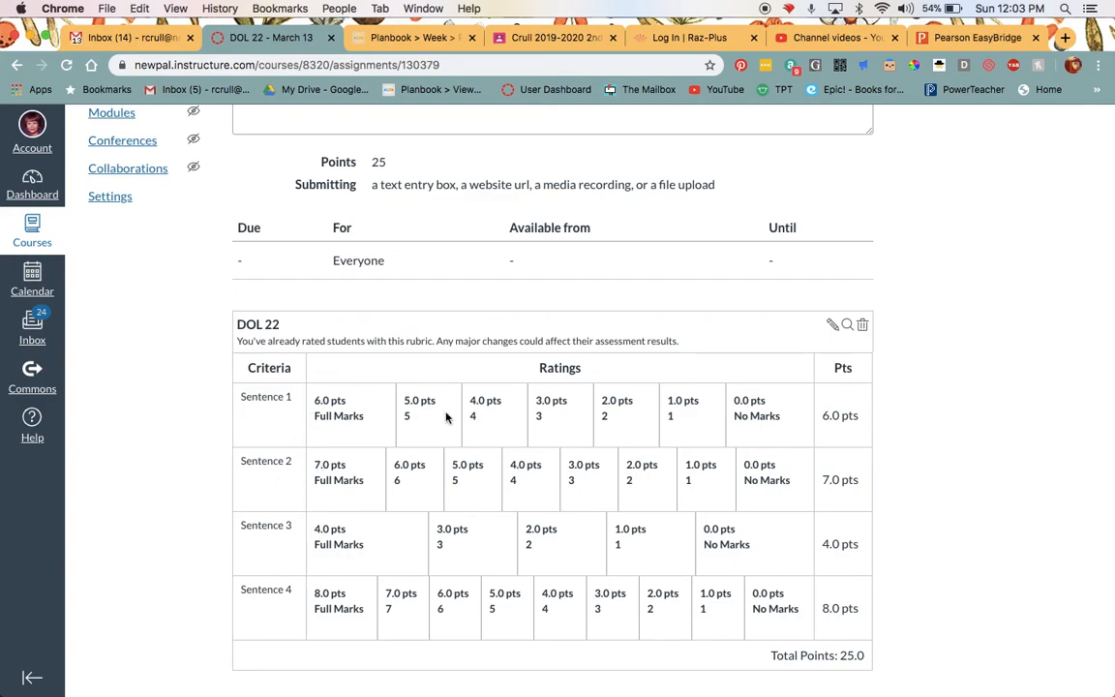
{"action": "scroll", "coordinate": [405, 426], "scroll_direction": "up", "scroll_amount": 5}
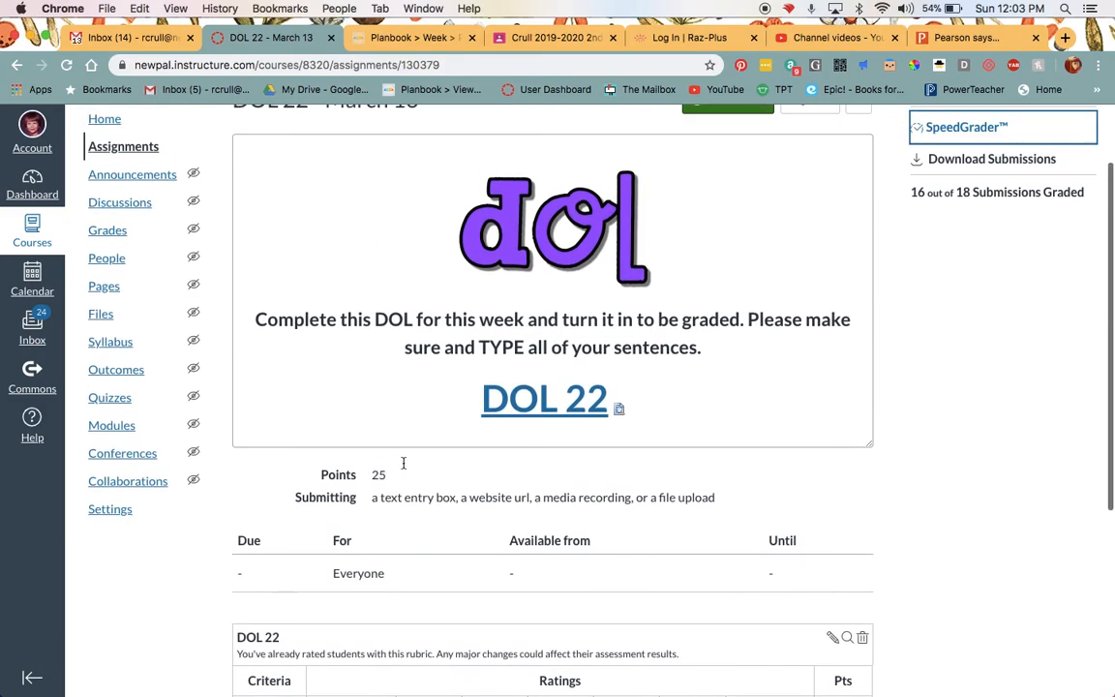
{"action": "scroll", "coordinate": [405, 465], "scroll_direction": "up", "scroll_amount": 2}
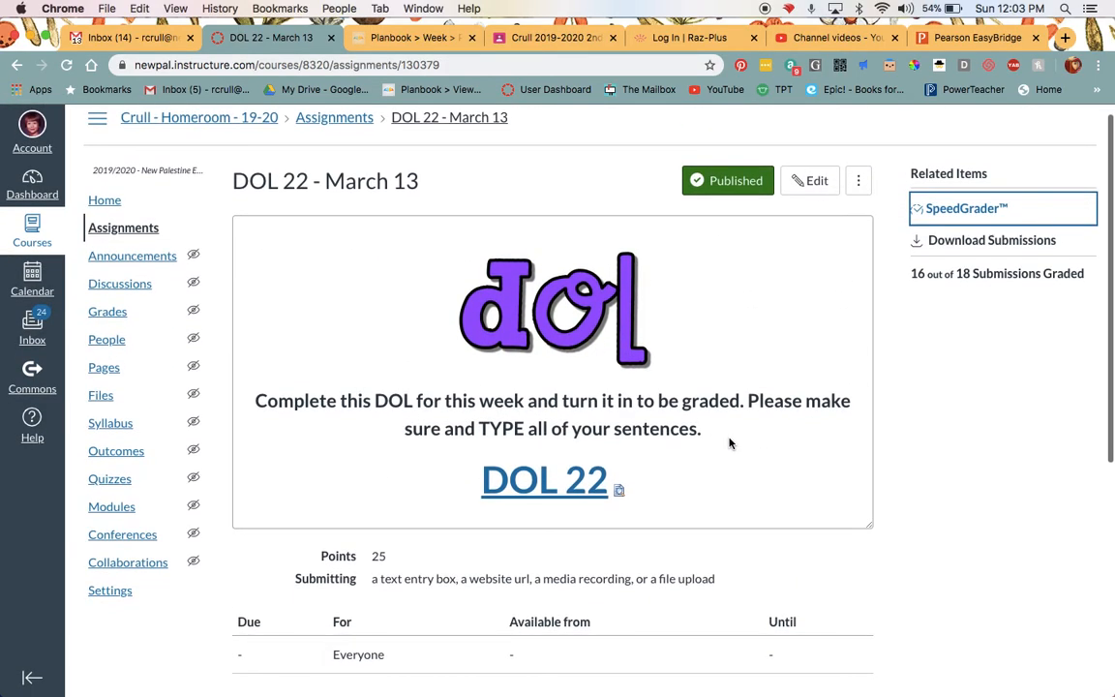
{"action": "scroll", "coordinate": [729, 443], "scroll_direction": "down", "scroll_amount": 4}
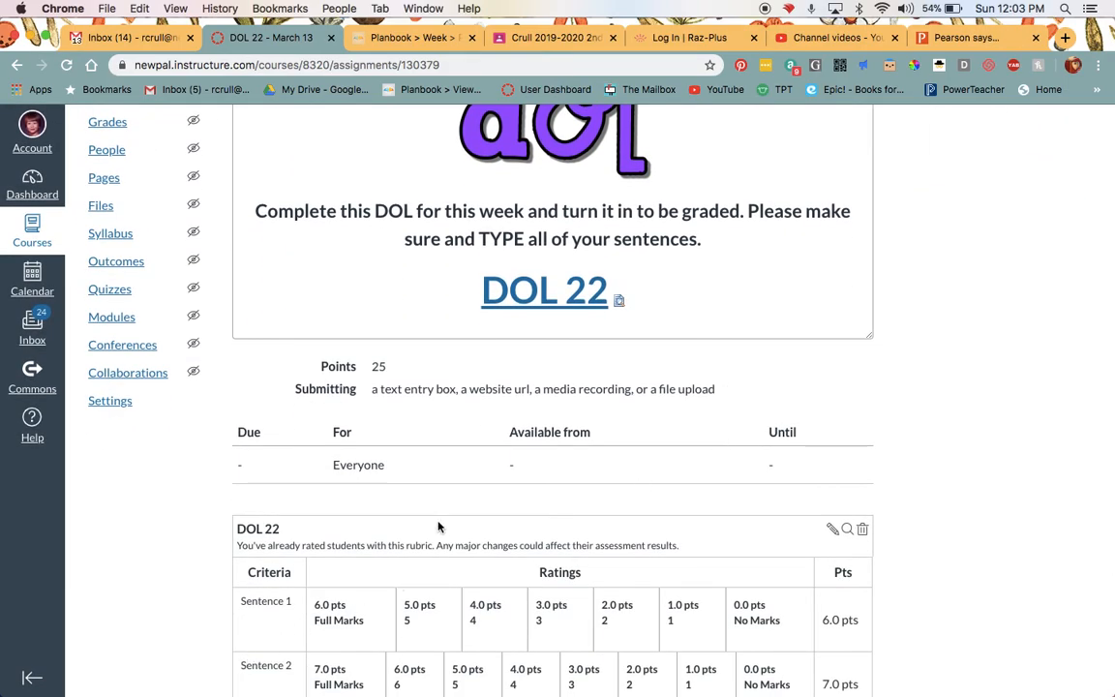
{"action": "scroll", "coordinate": [761, 466], "scroll_direction": "down", "scroll_amount": 2}
{"action": "scroll", "coordinate": [761, 466], "scroll_direction": "up", "scroll_amount": 5}
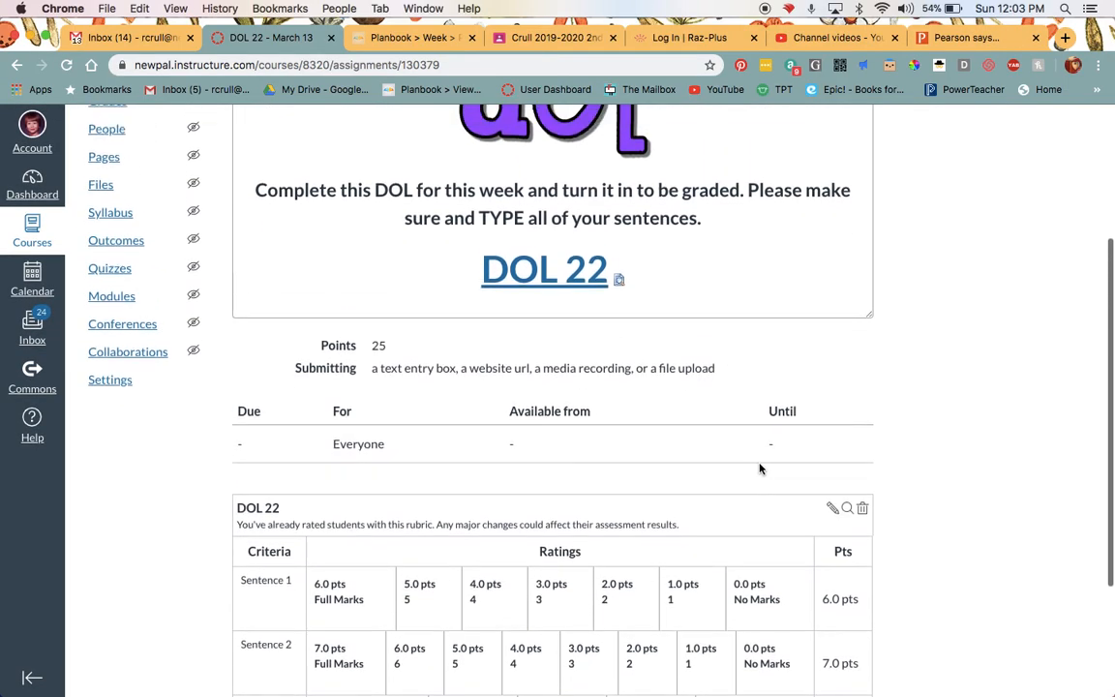
{"action": "scroll", "coordinate": [760, 468], "scroll_direction": "up", "scroll_amount": 1}
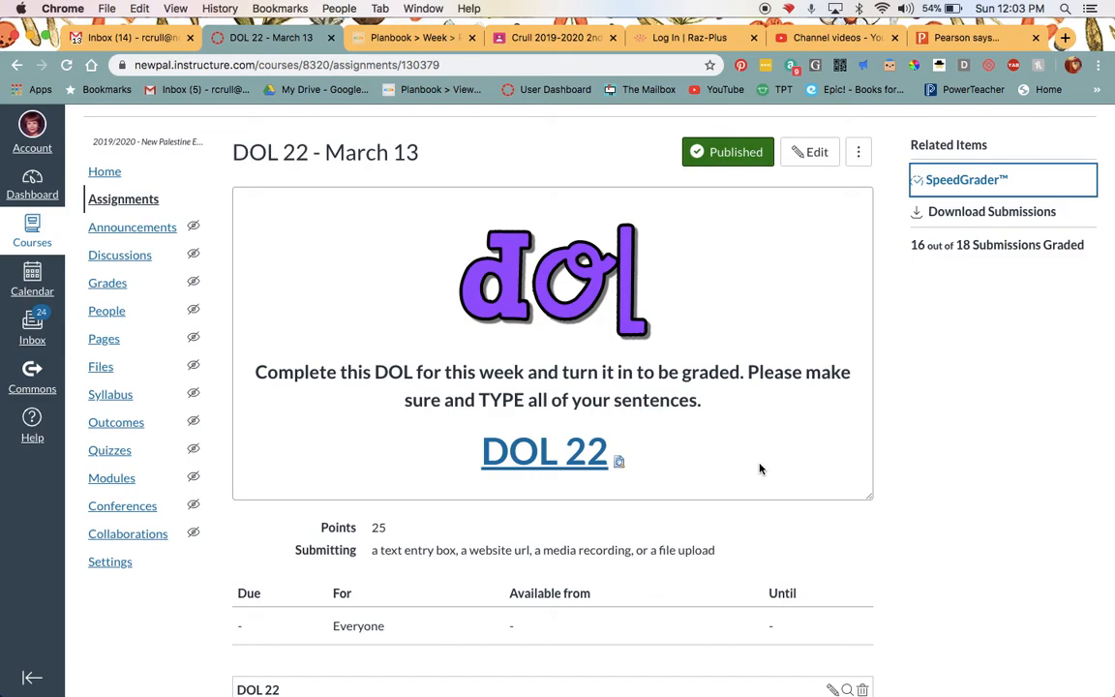
{"action": "scroll", "coordinate": [760, 468], "scroll_direction": "up", "scroll_amount": 1}
Step: Browse the existing rubrics available from other courses for the DOL 22 assignment and close the search without choosing one
{"action": "scroll", "coordinate": [760, 472], "scroll_direction": "down", "scroll_amount": 5}
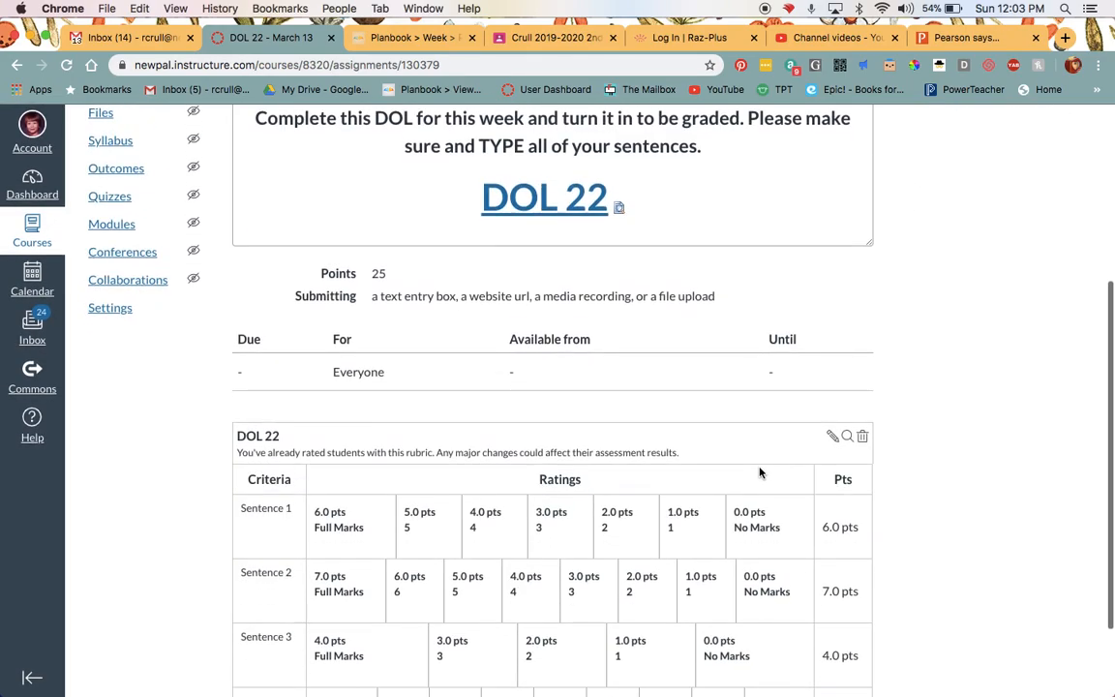
{"action": "left_click", "coordinate": [847, 437]}
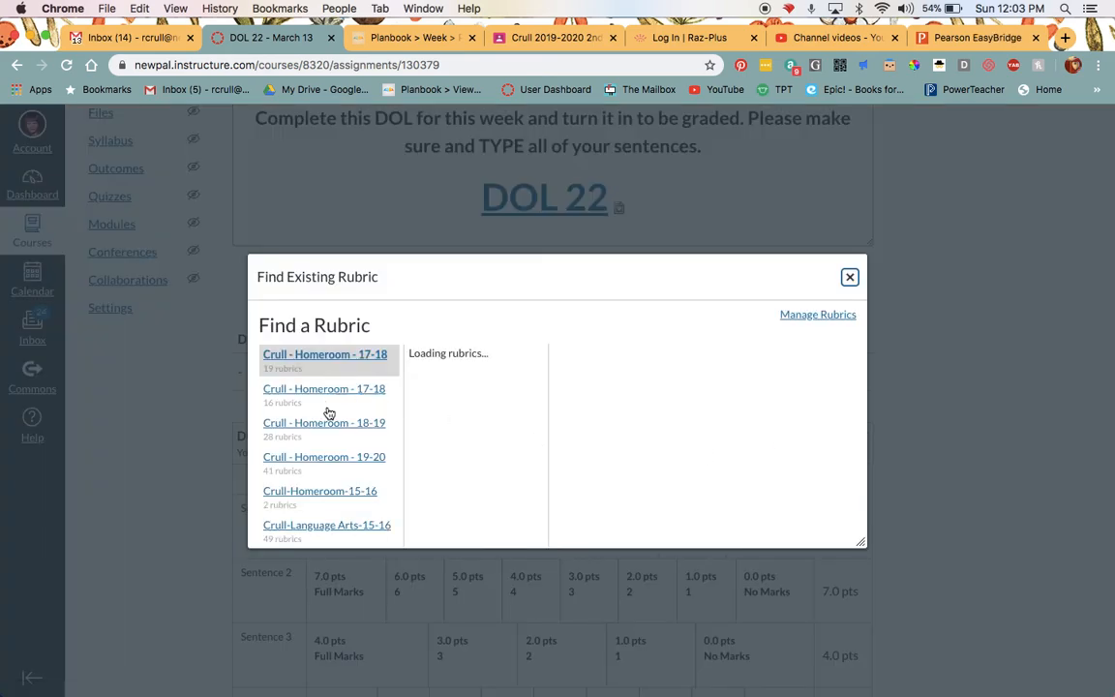
{"action": "scroll", "coordinate": [339, 387], "scroll_direction": "down", "scroll_amount": 3}
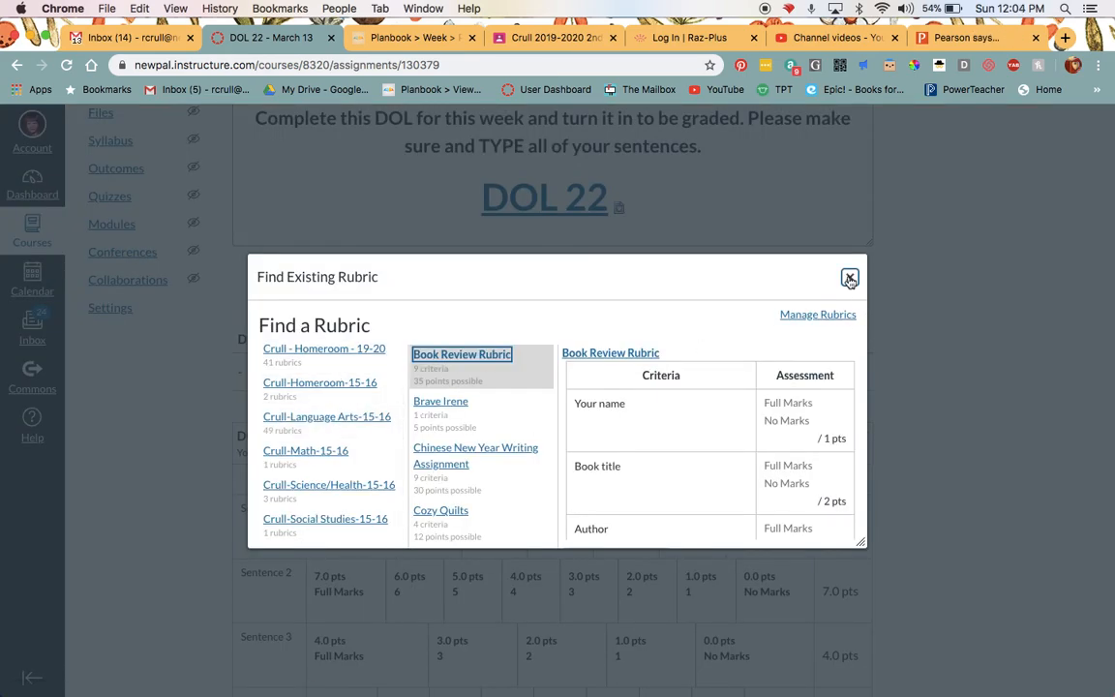
{"action": "left_click", "coordinate": [848, 278]}
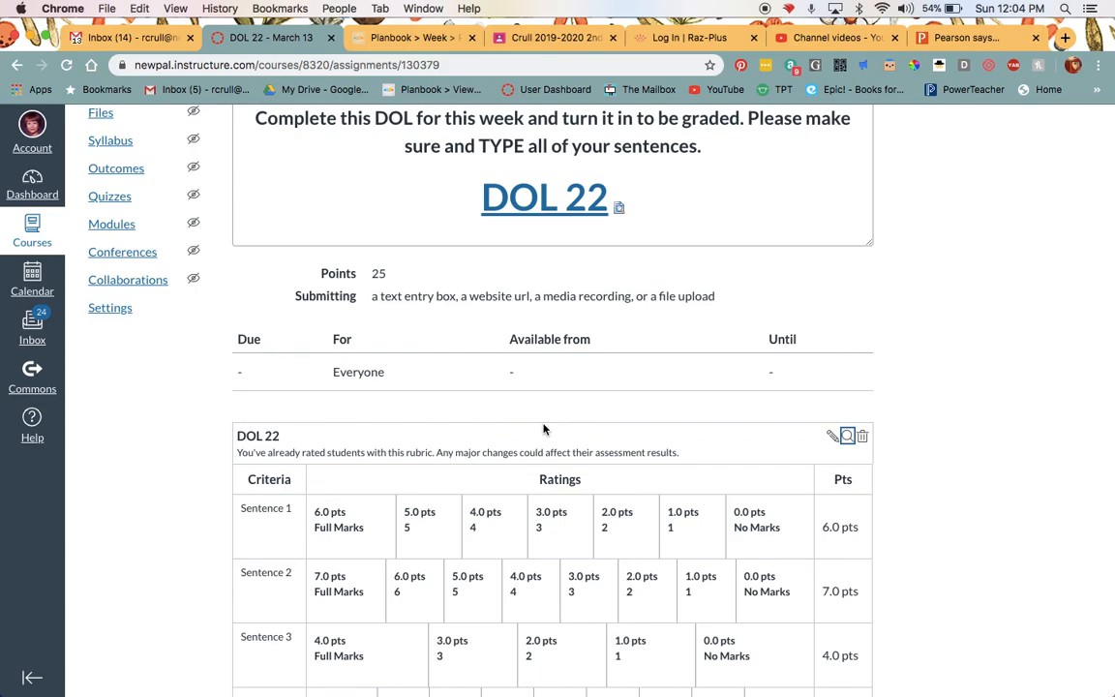
{"action": "scroll", "coordinate": [543, 428], "scroll_direction": "up", "scroll_amount": 5}
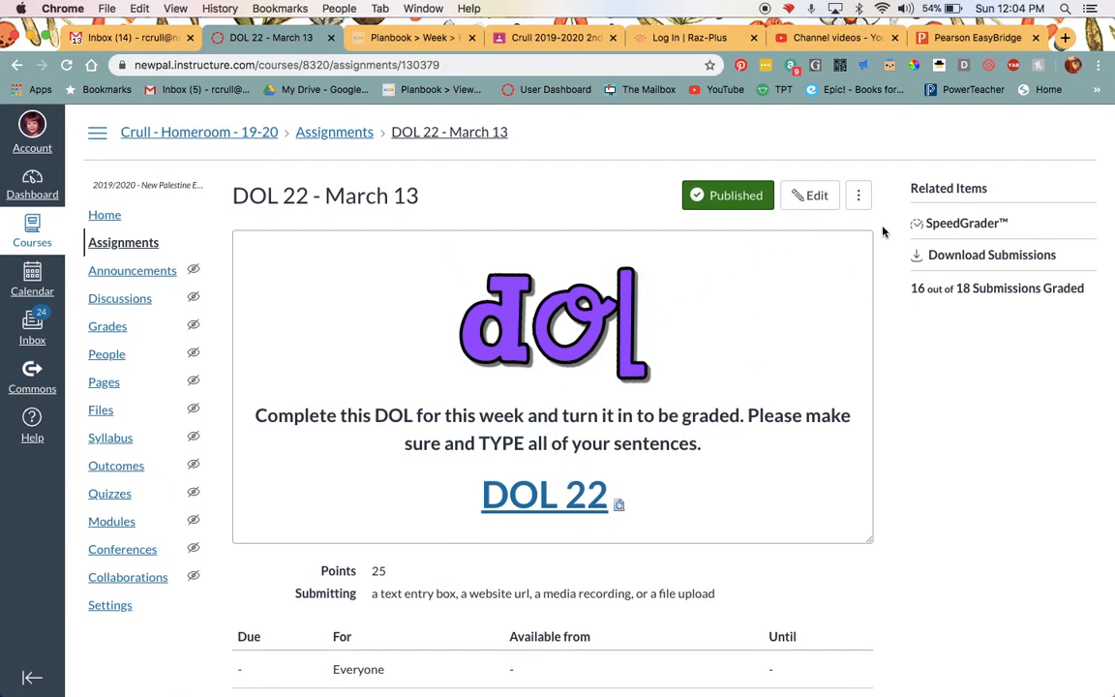